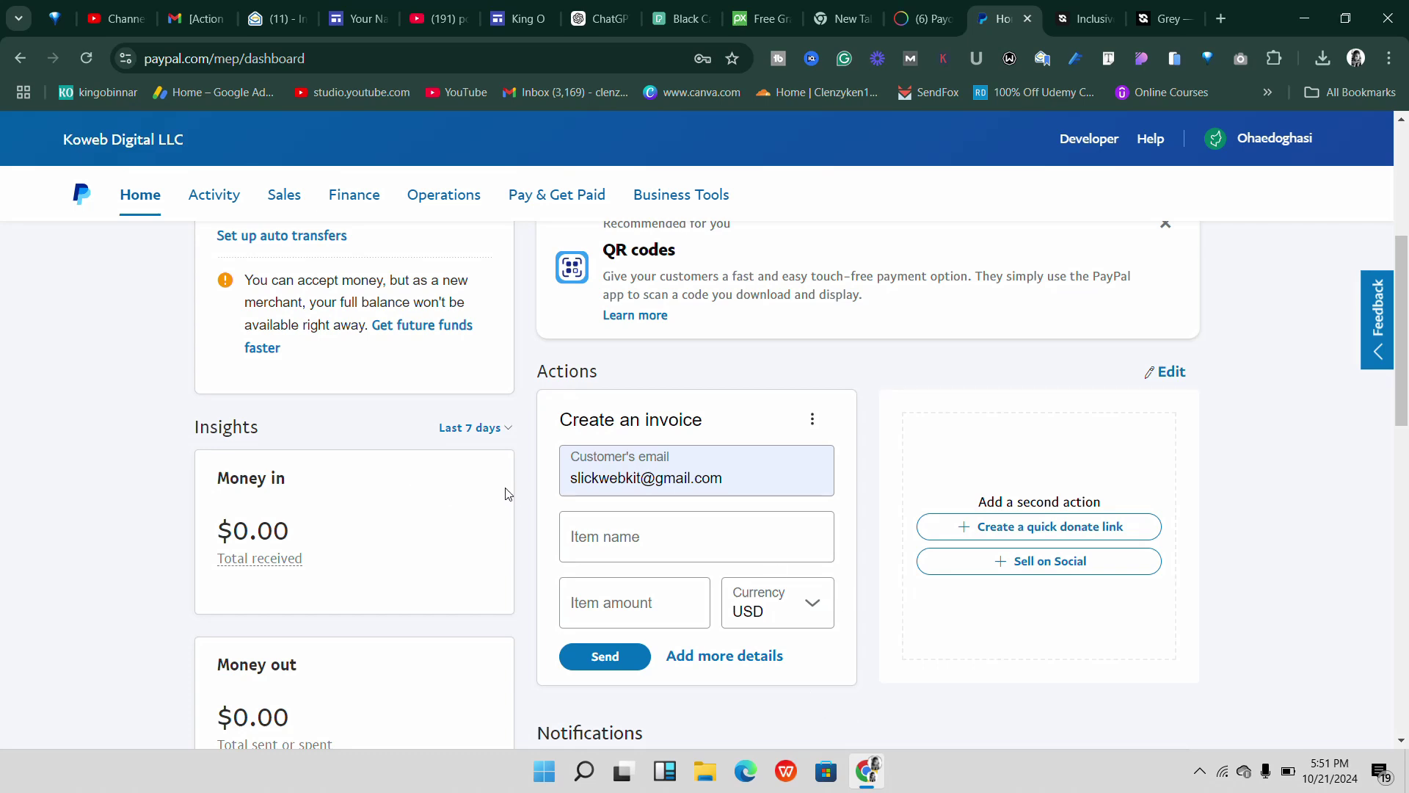
Switch back and forth between the Payoneer home and PayPal dashboard tabs, scrolling through both.
click(921, 15)
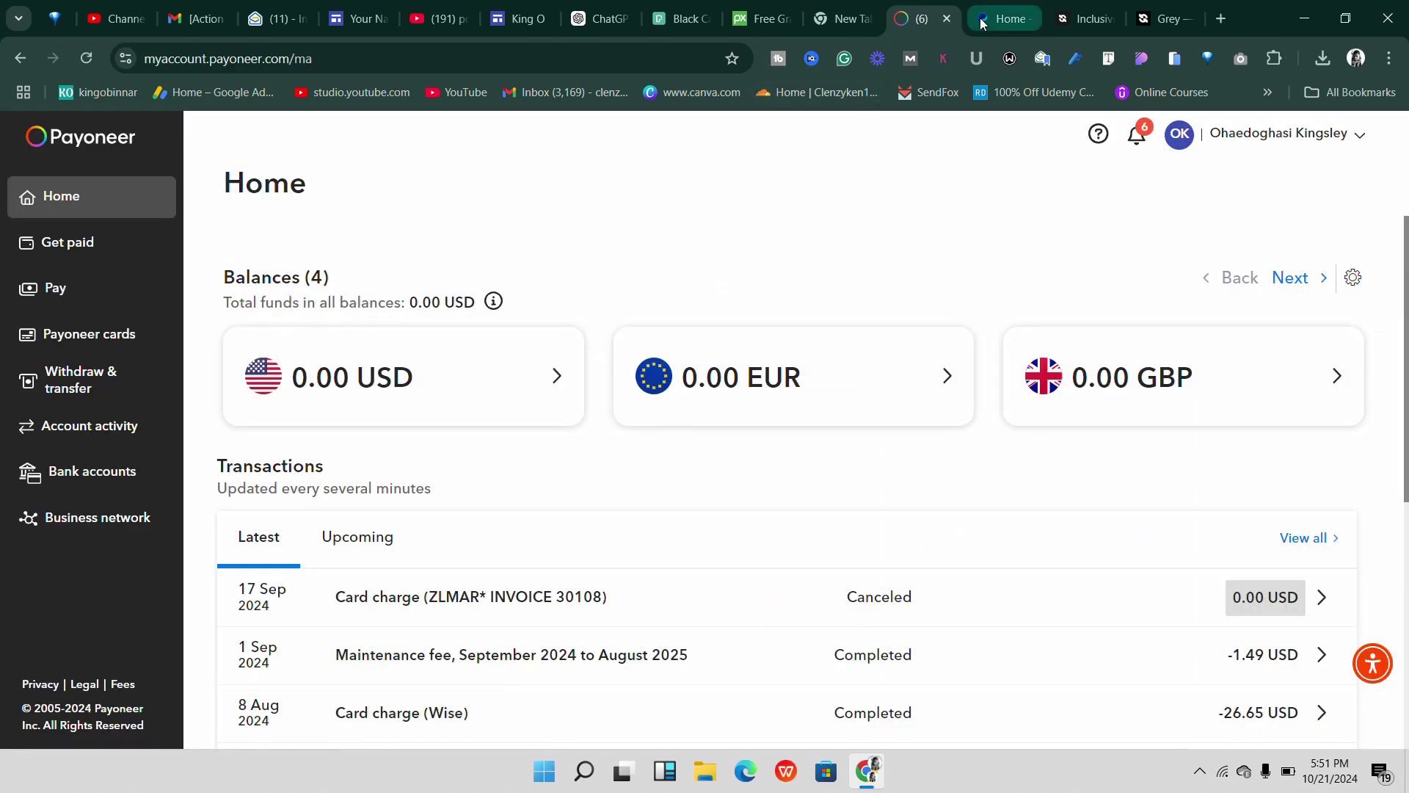
click(1013, 19)
scroll(533, 481, up, 5)
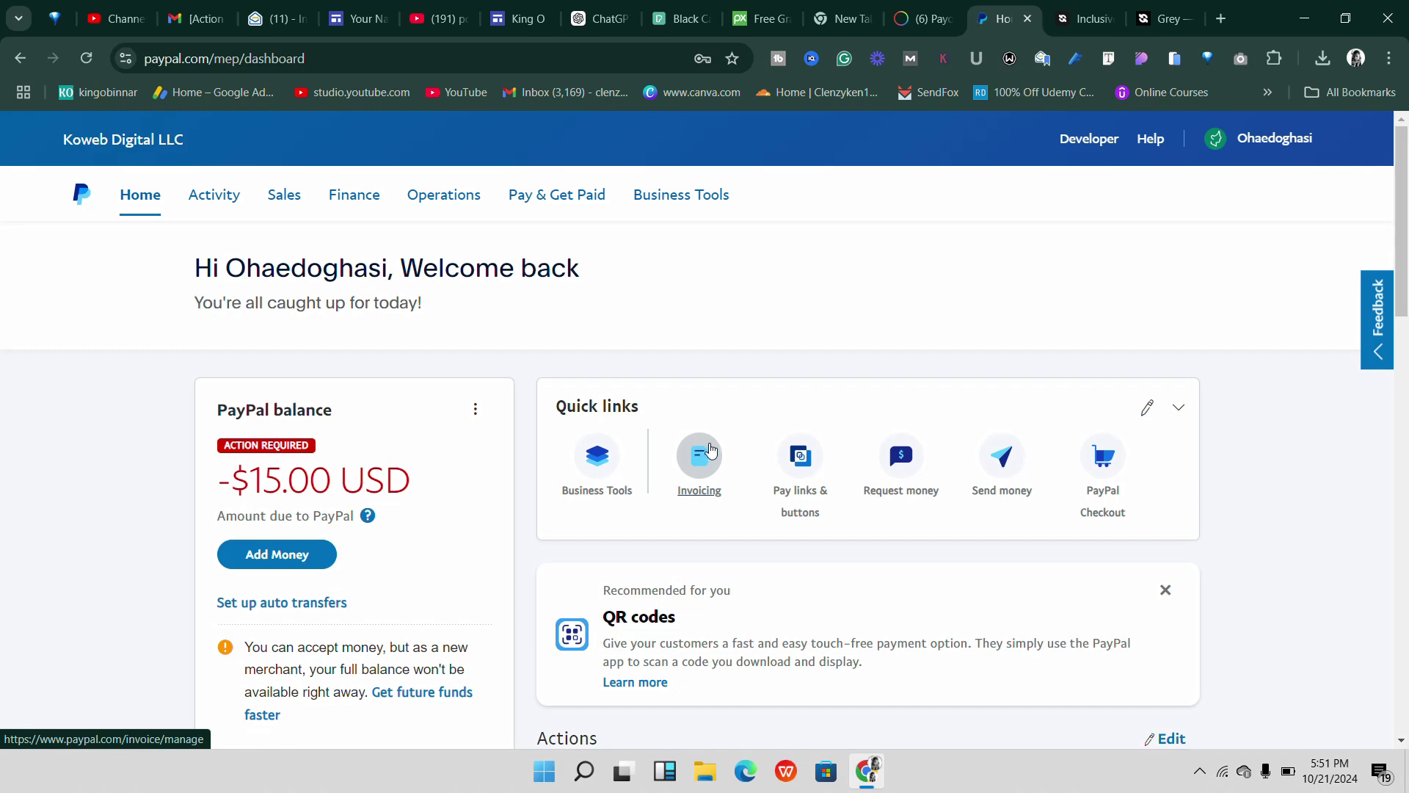
scroll(735, 422, down, 3)
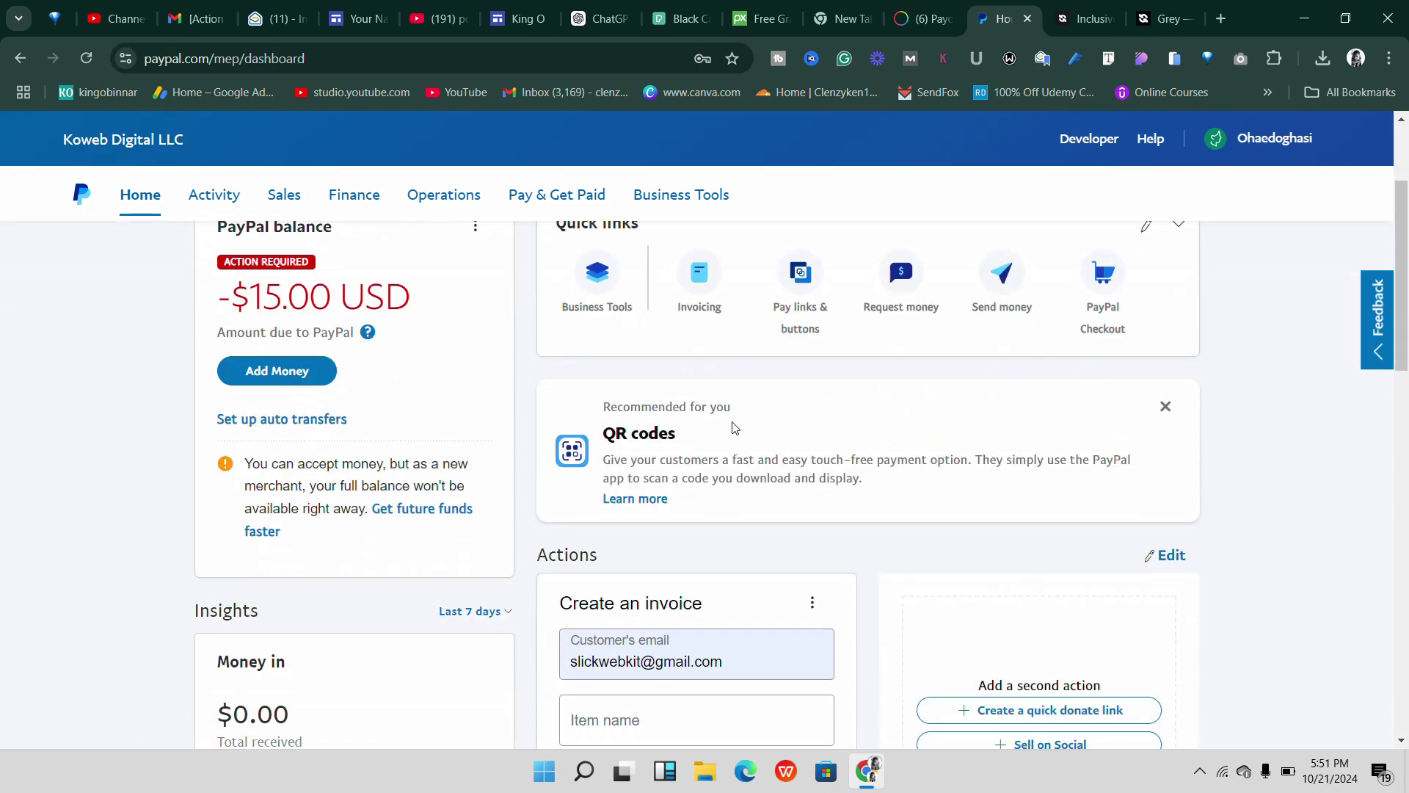
scroll(717, 440, down, 3)
scroll(708, 443, up, 5)
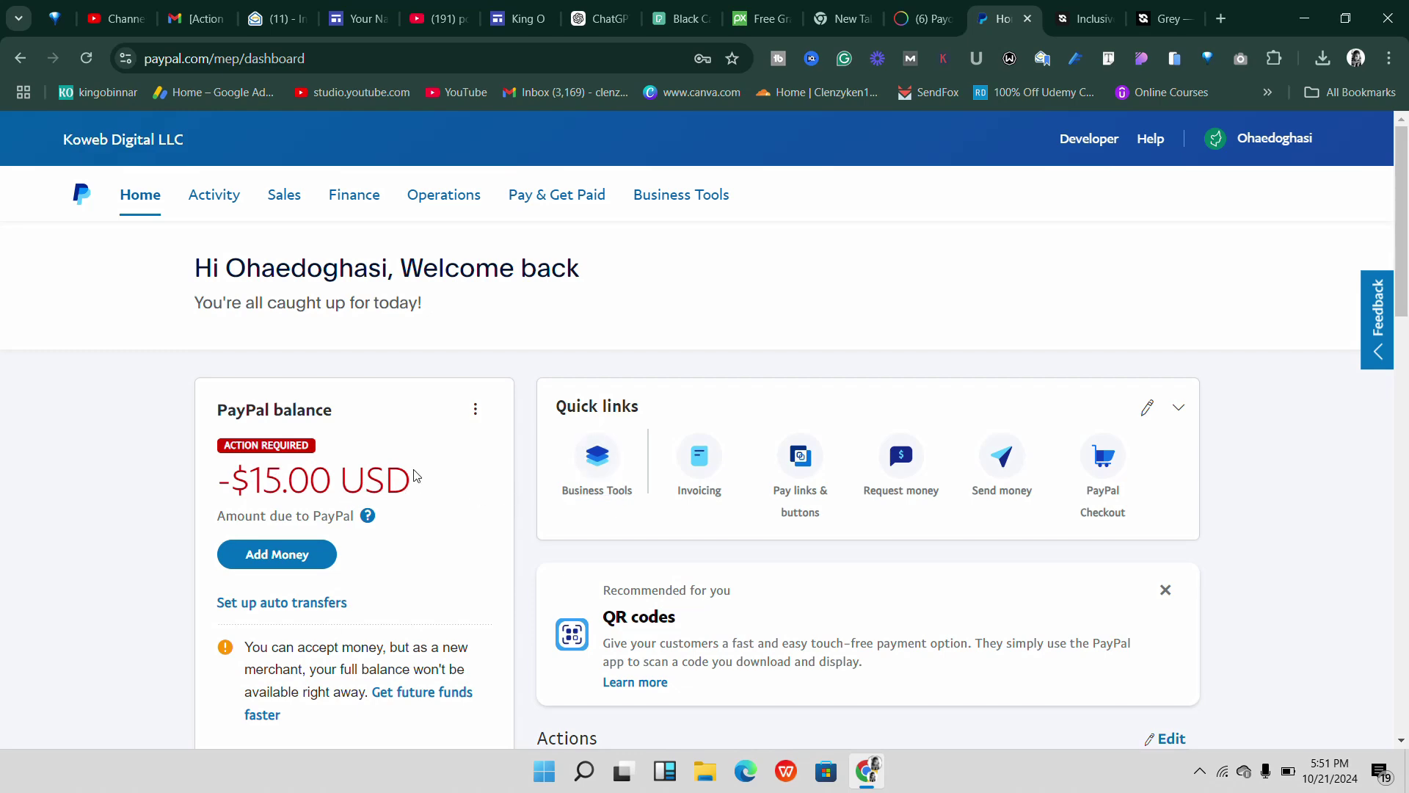
scroll(425, 481, down, 8)
scroll(461, 487, up, 8)
scroll(308, 545, down, 1)
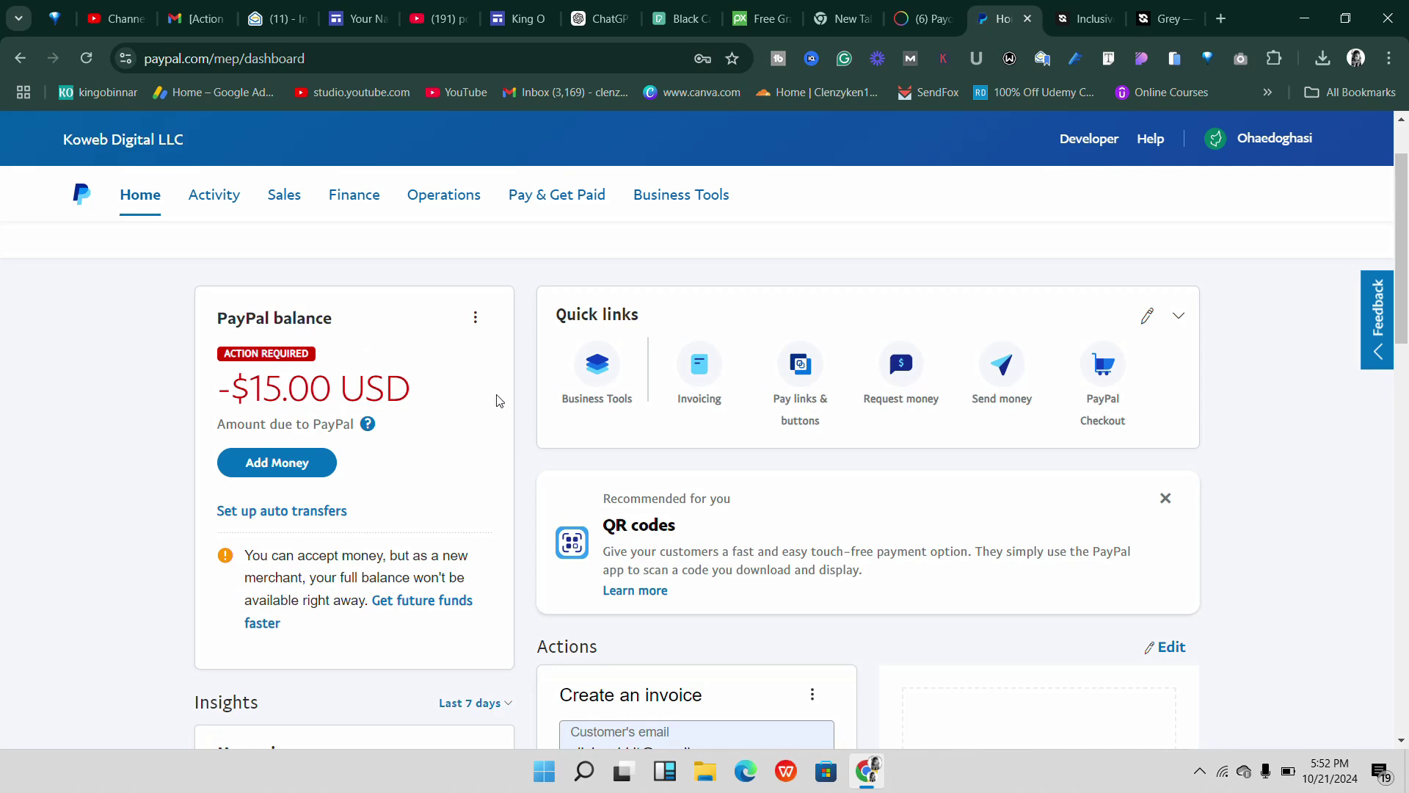
scroll(498, 400, up, 2)
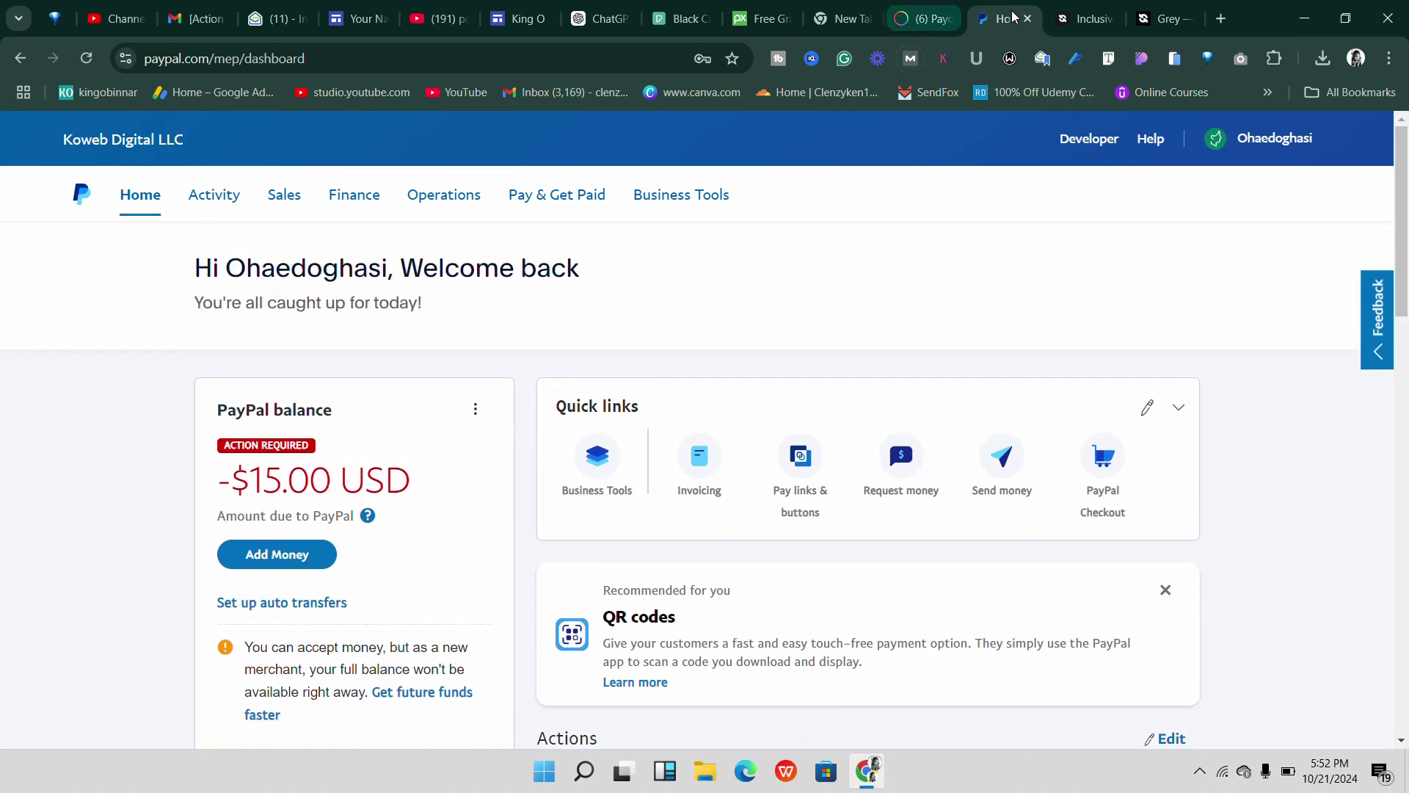
scroll(699, 410, down, 2)
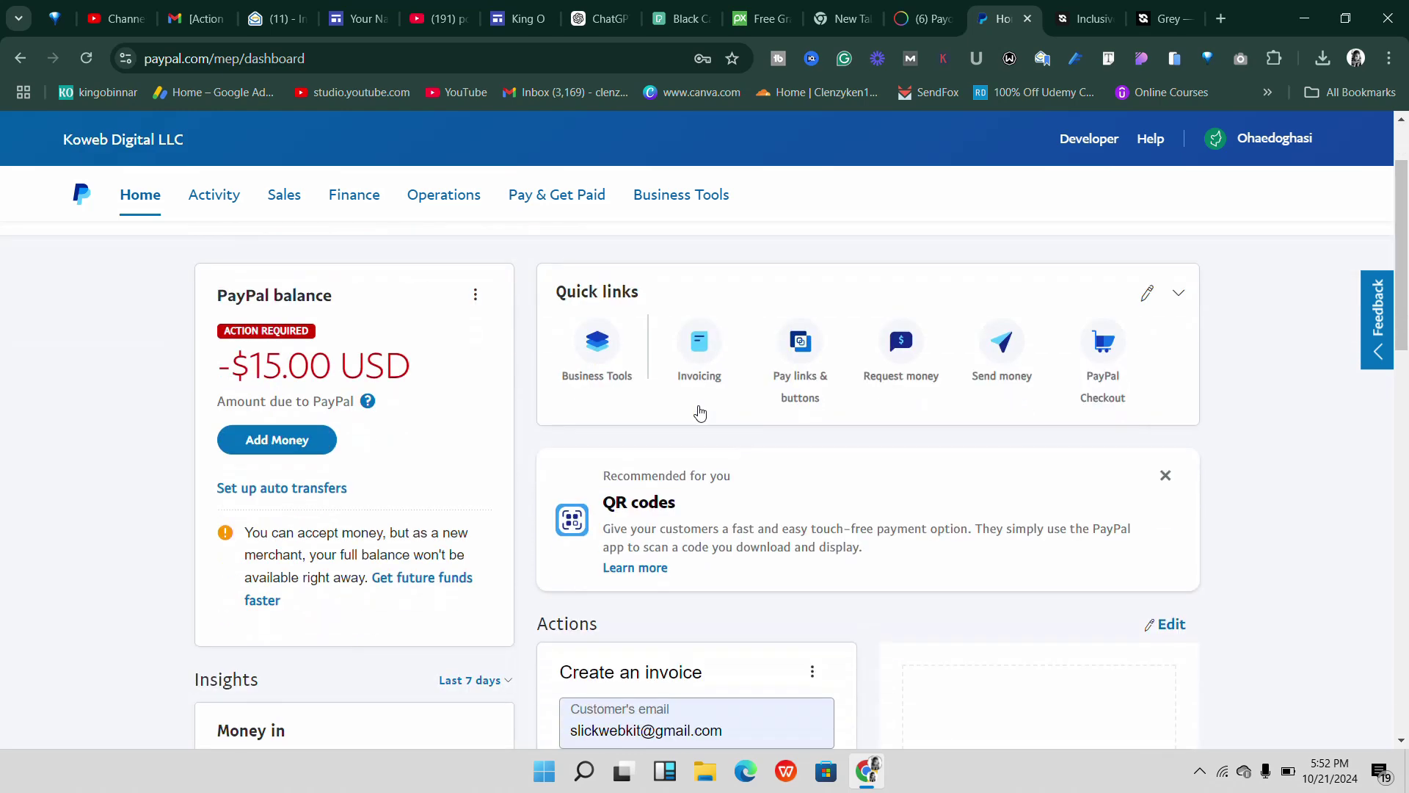
scroll(700, 413, down, 2)
scroll(629, 455, up, 3)
click(921, 18)
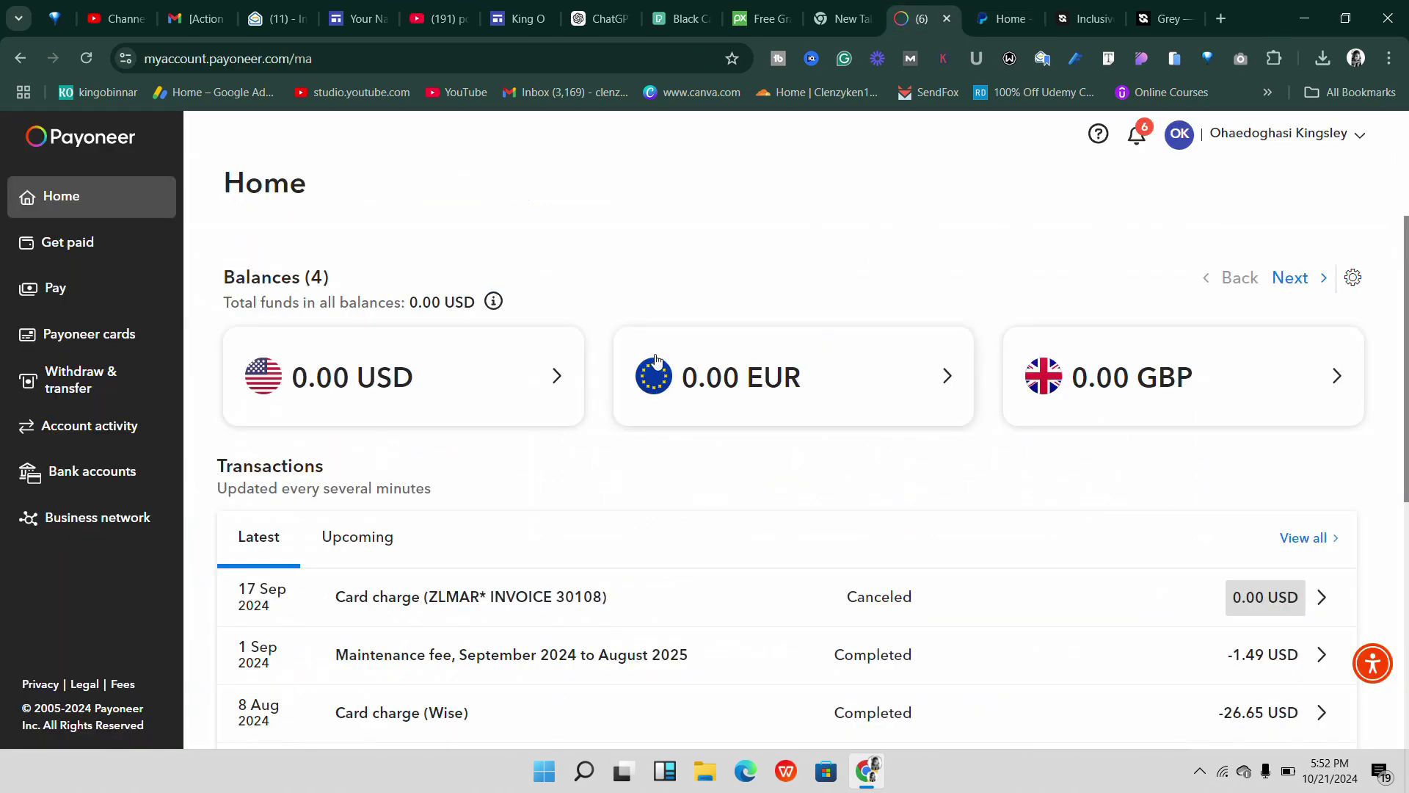
click(1007, 18)
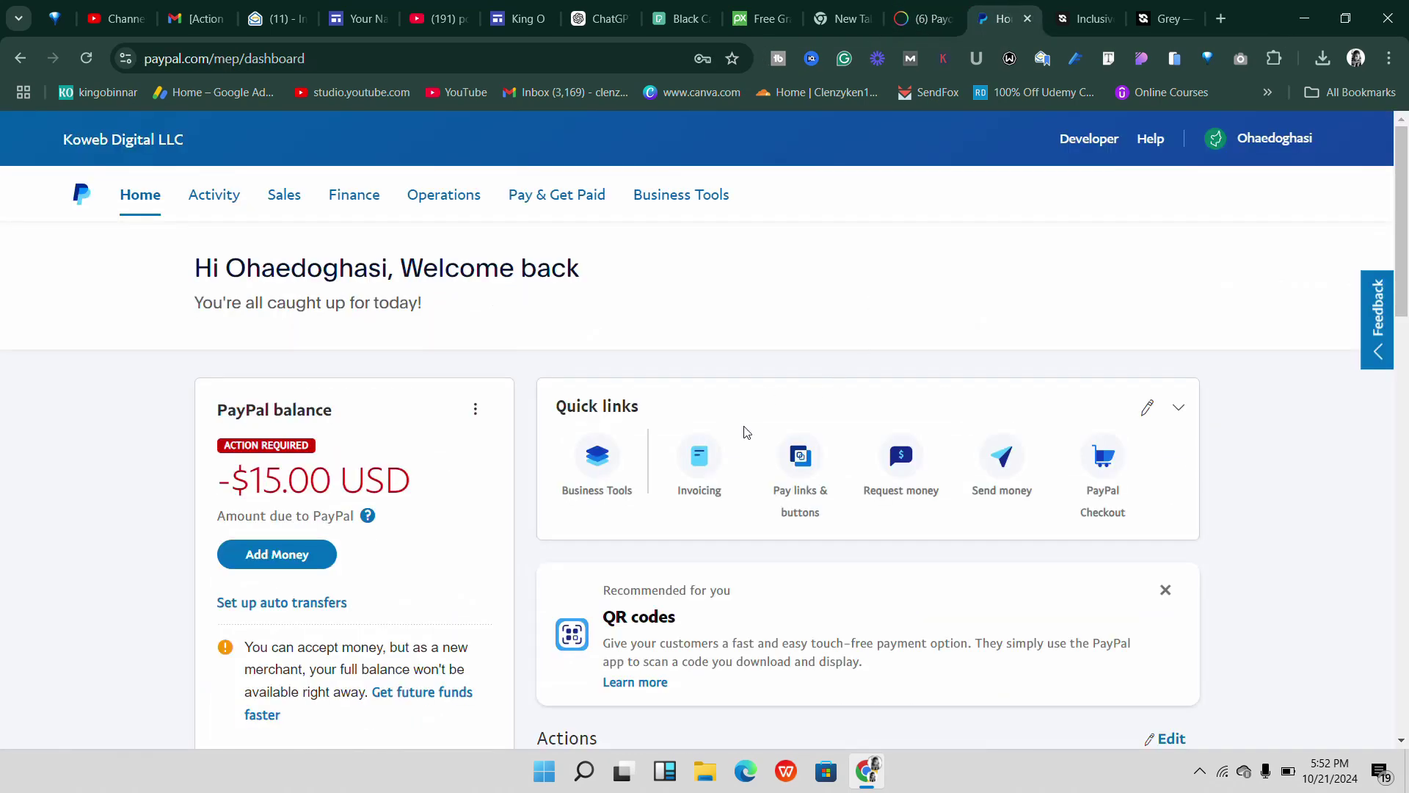
scroll(746, 431, down, 1)
click(921, 18)
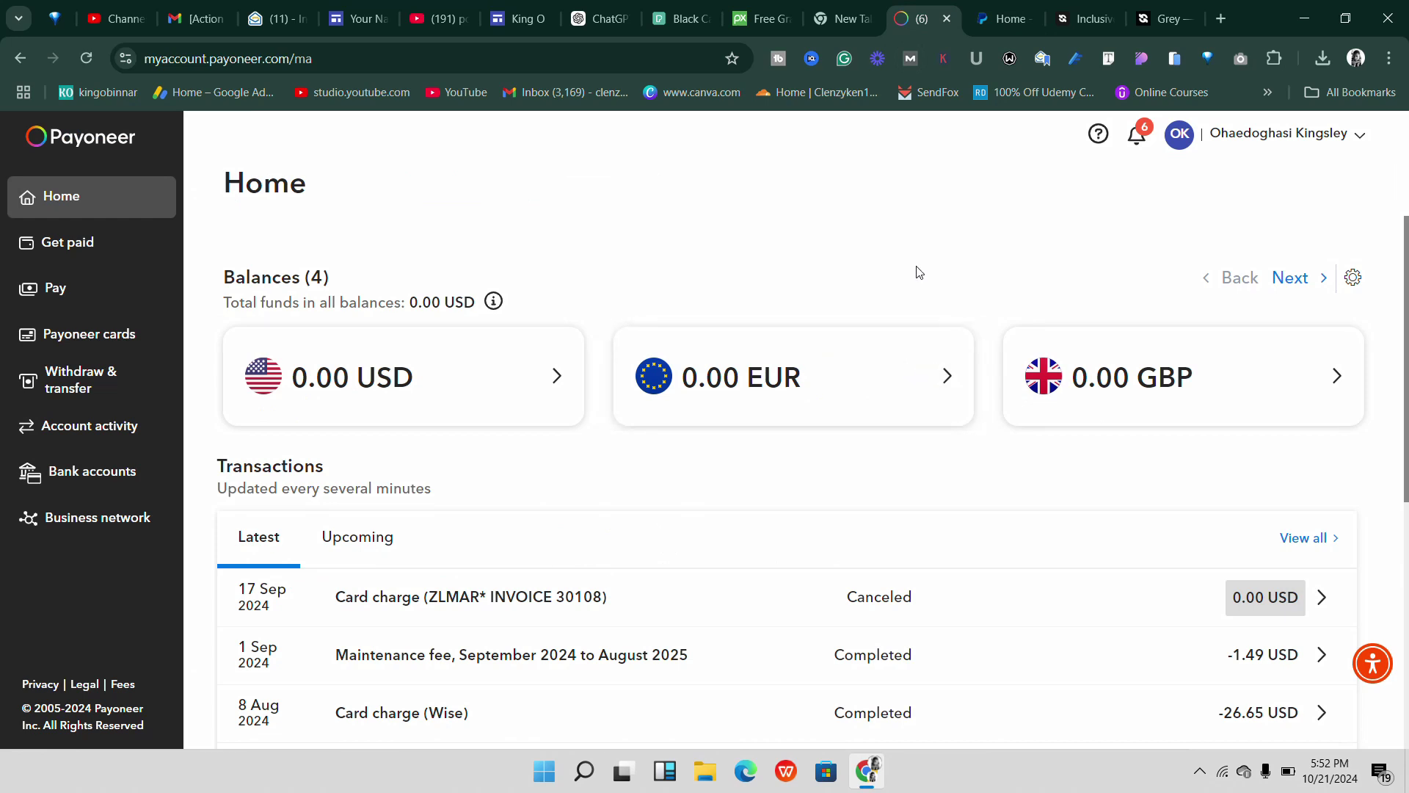
click(1004, 18)
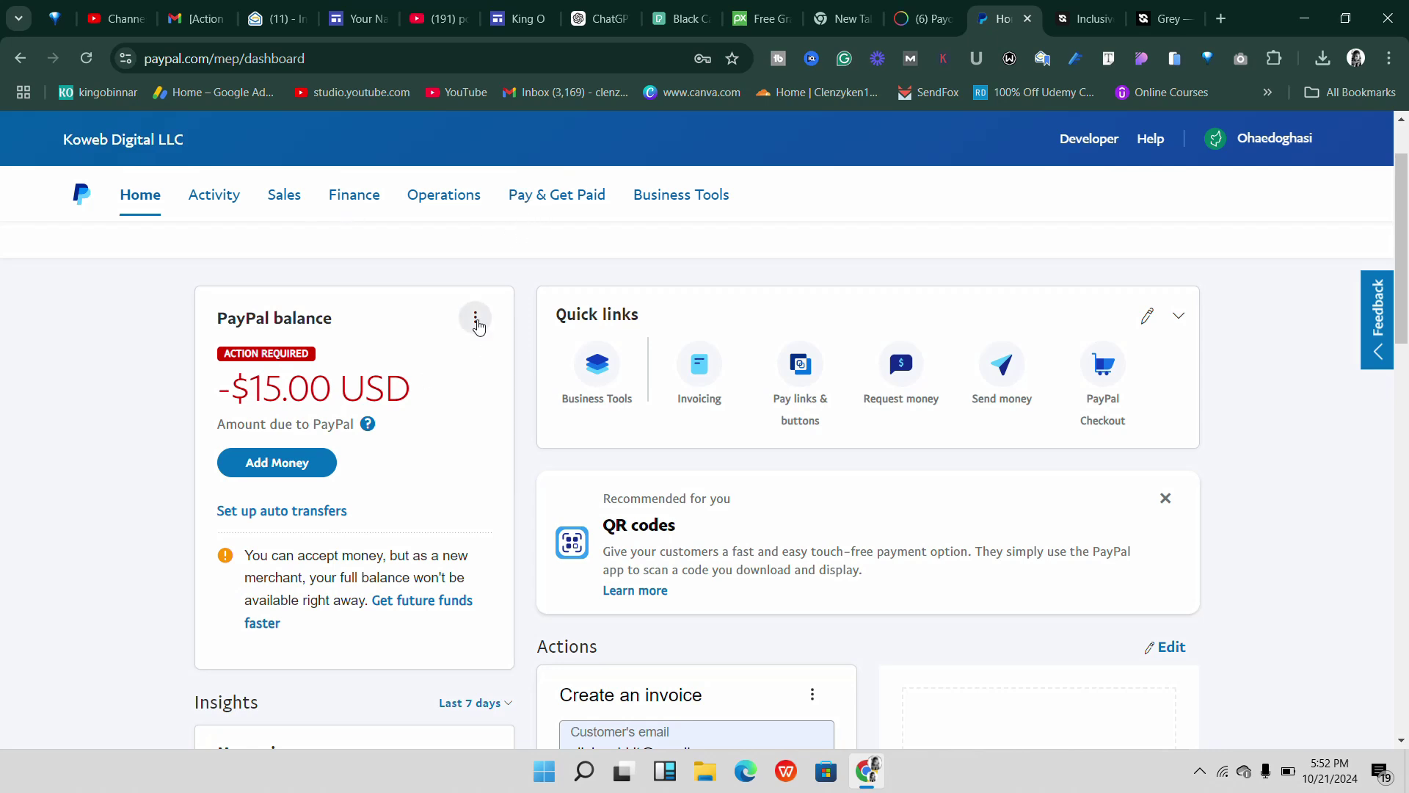
Go to the Money page from the PayPal balance menu and start Link a bank under Banks.
click(475, 317)
click(433, 367)
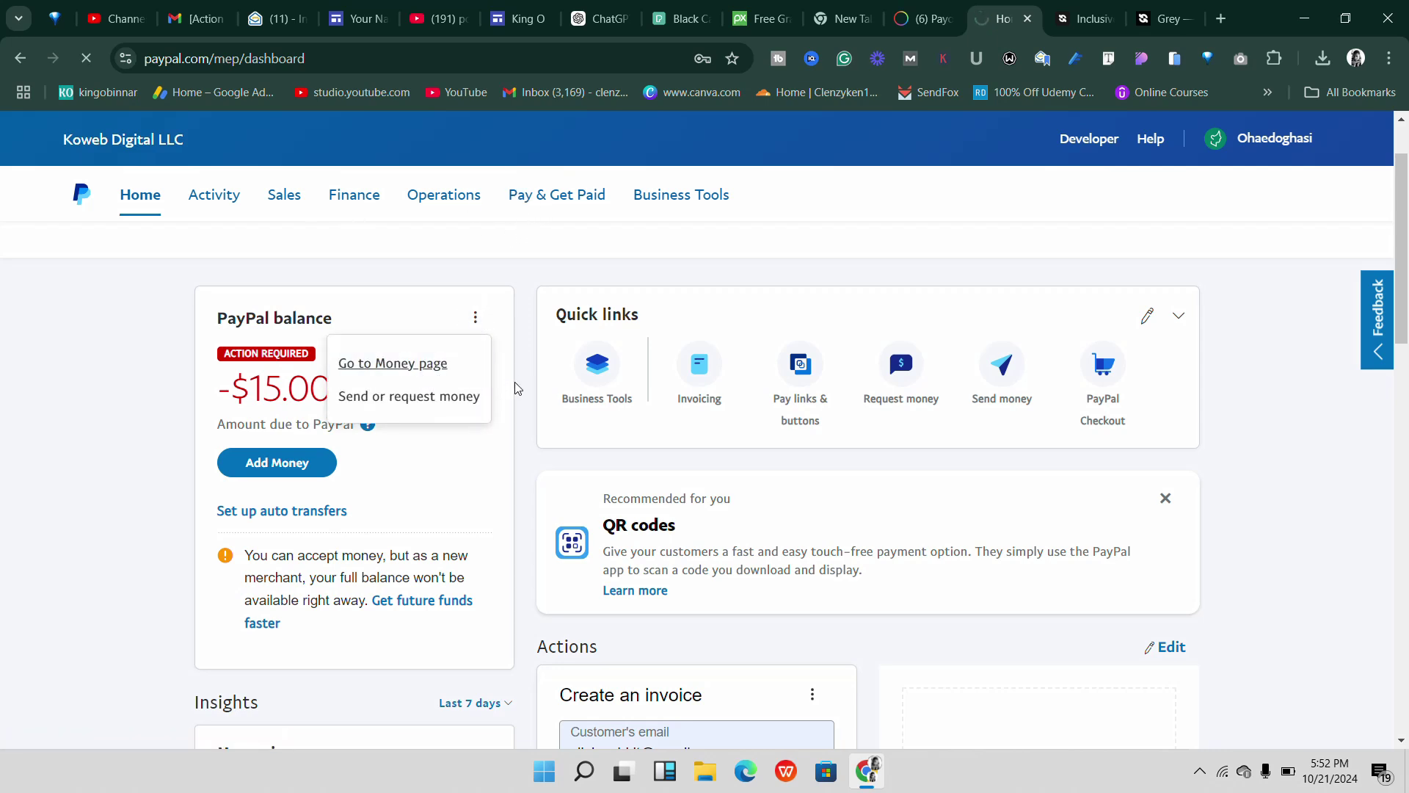
click(433, 370)
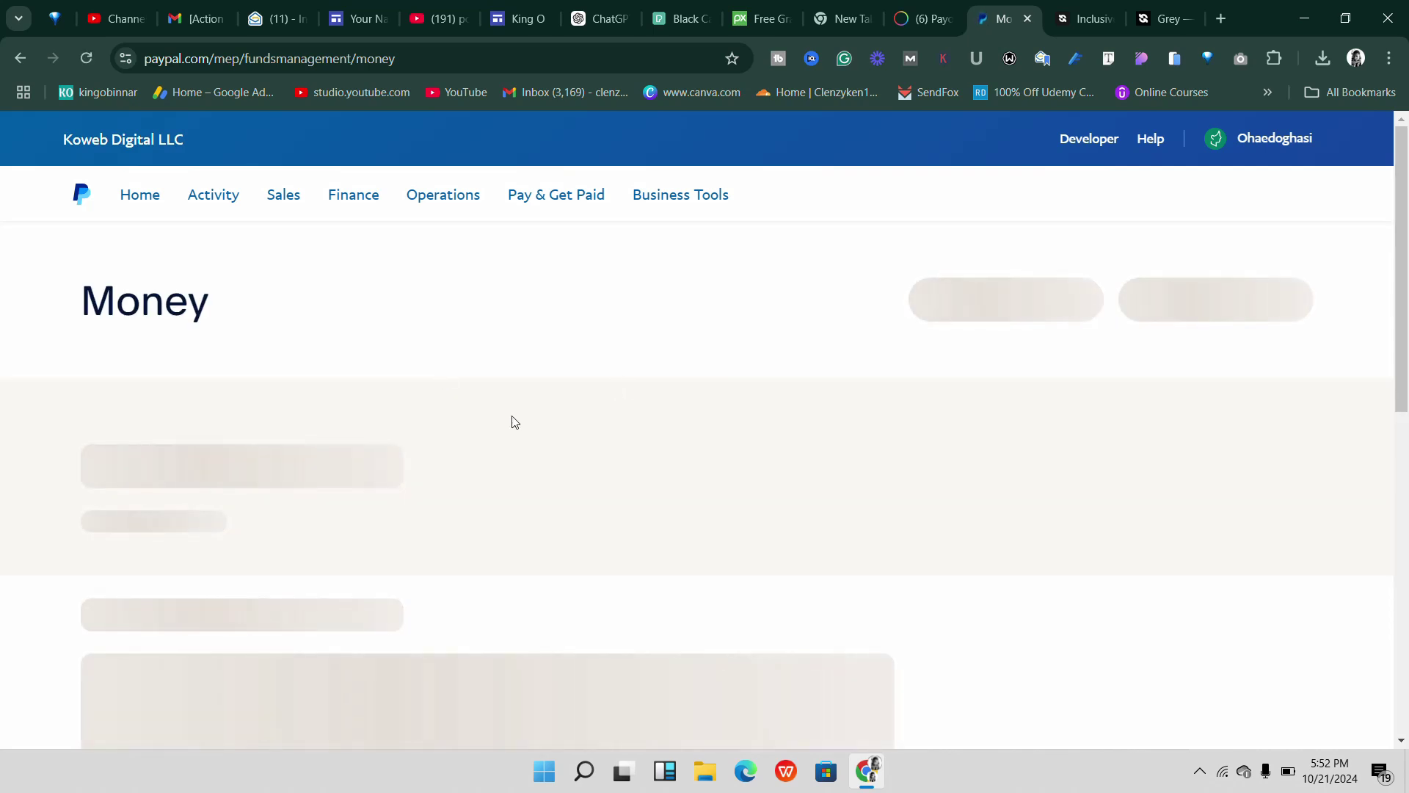
scroll(460, 446, down, 15)
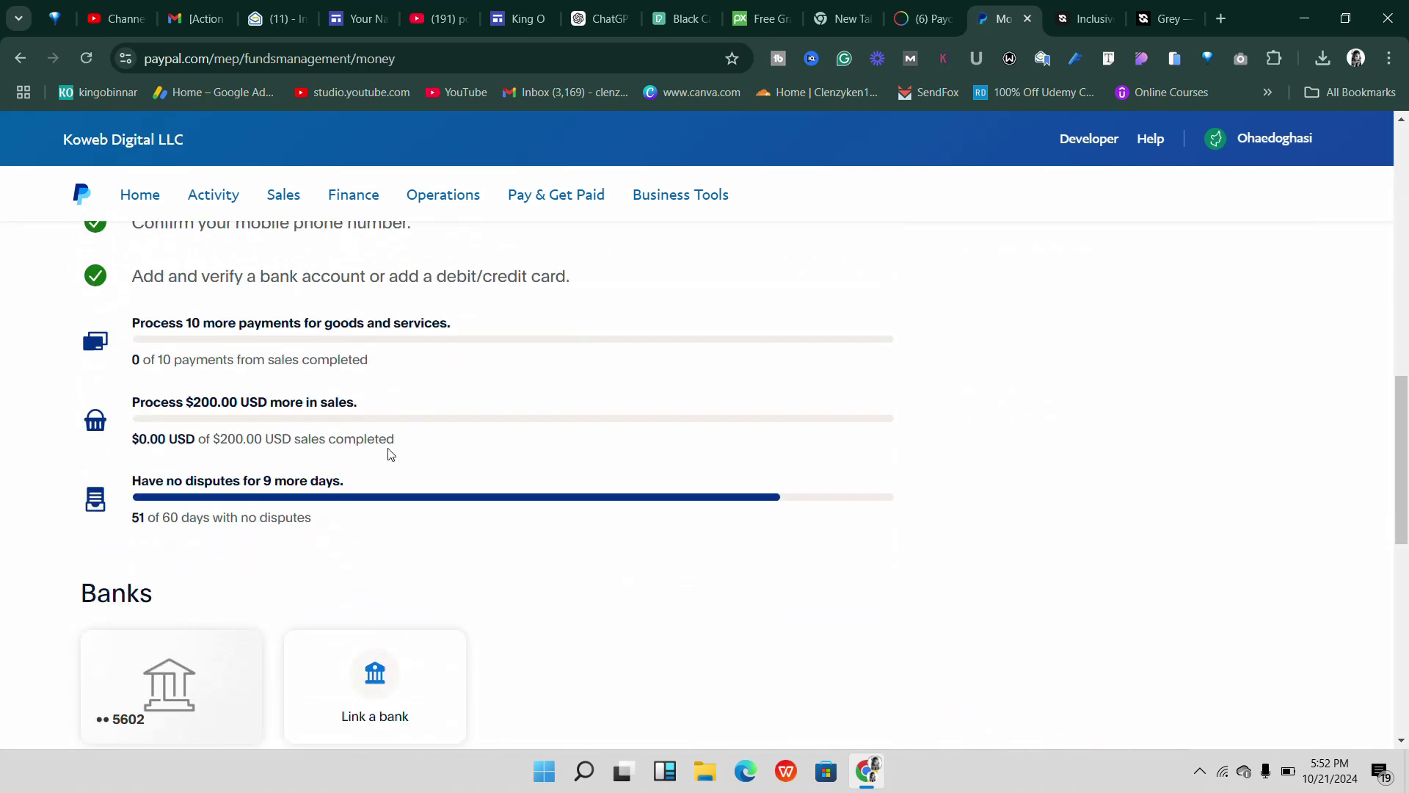
scroll(390, 454, up, 2)
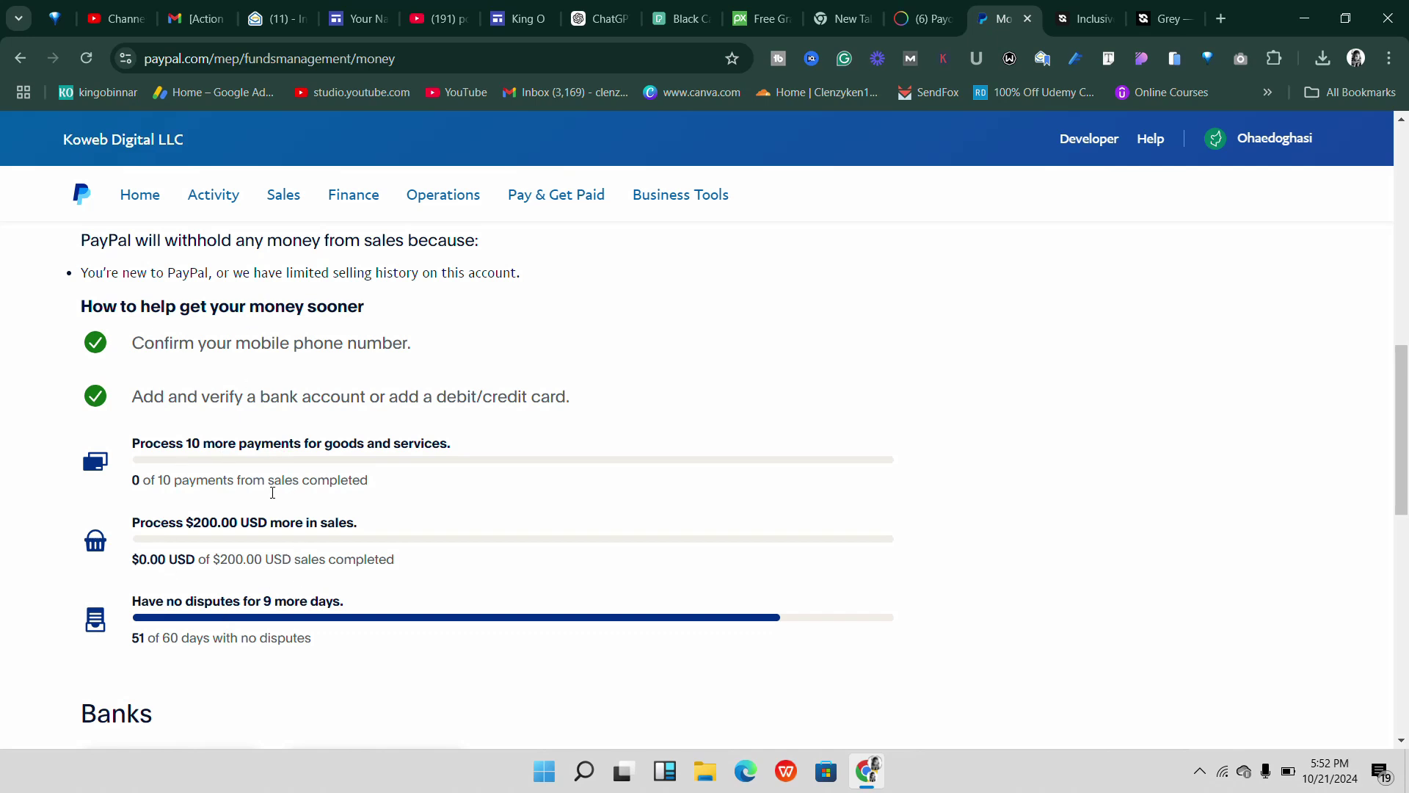
scroll(326, 443, down, 6)
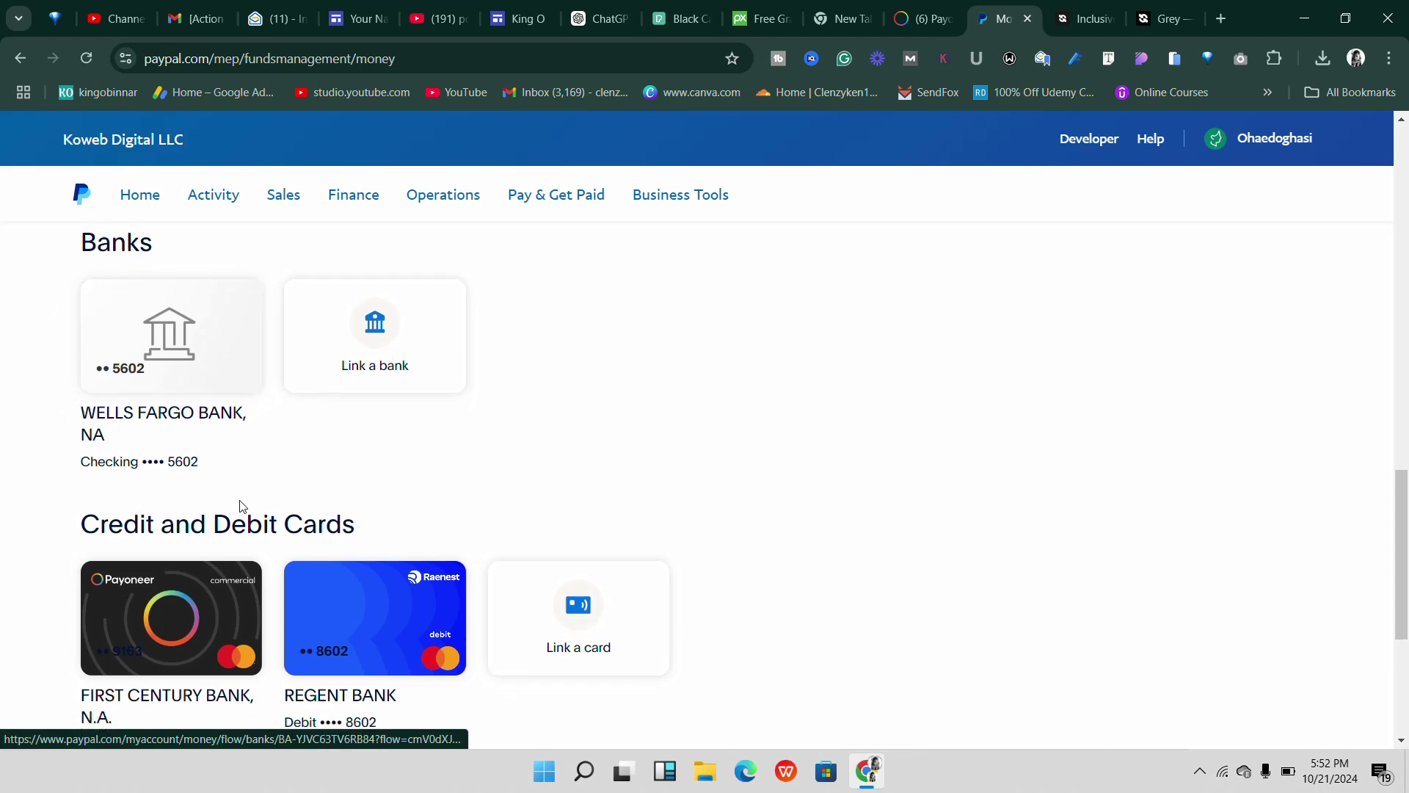
scroll(312, 519, down, 2)
scroll(312, 519, up, 1)
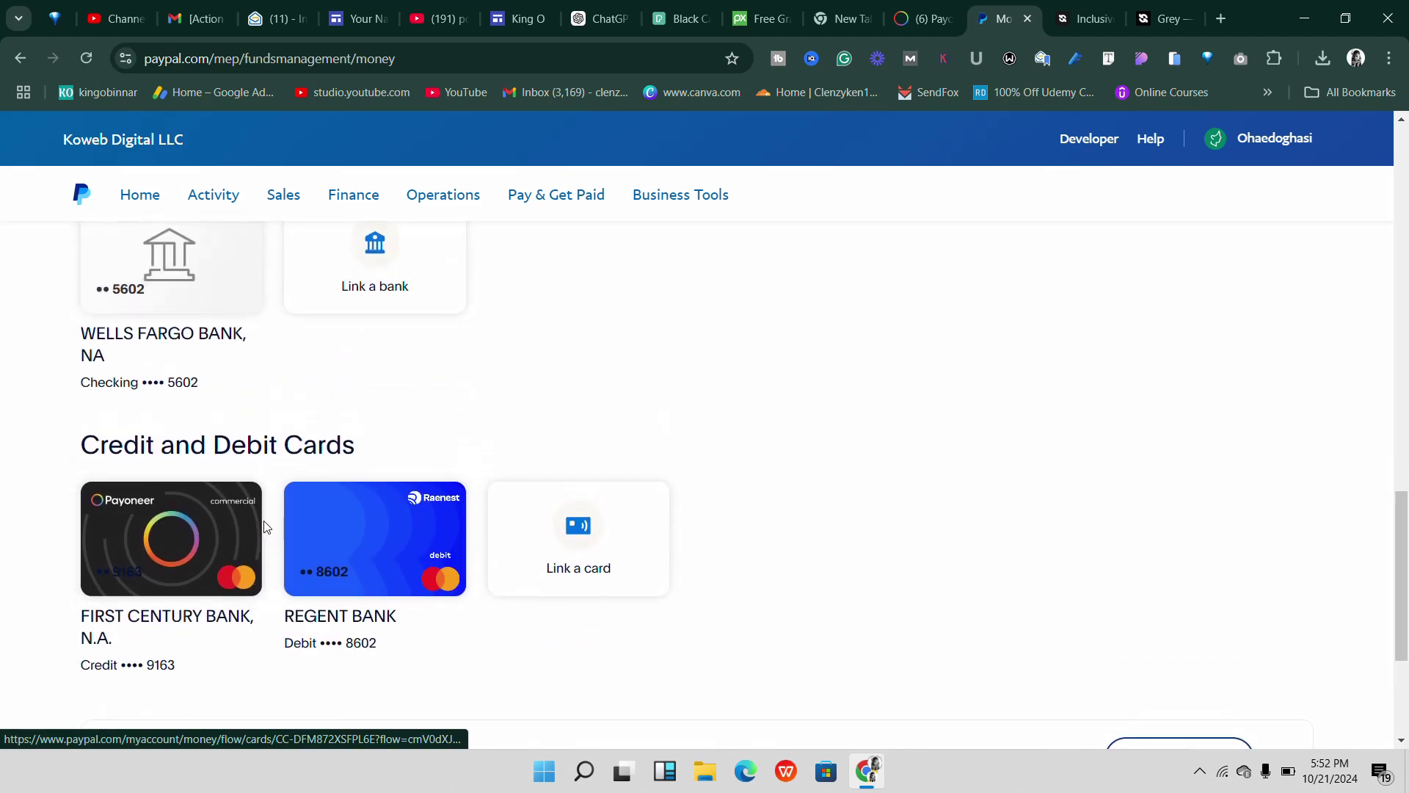
scroll(260, 524, up, 2)
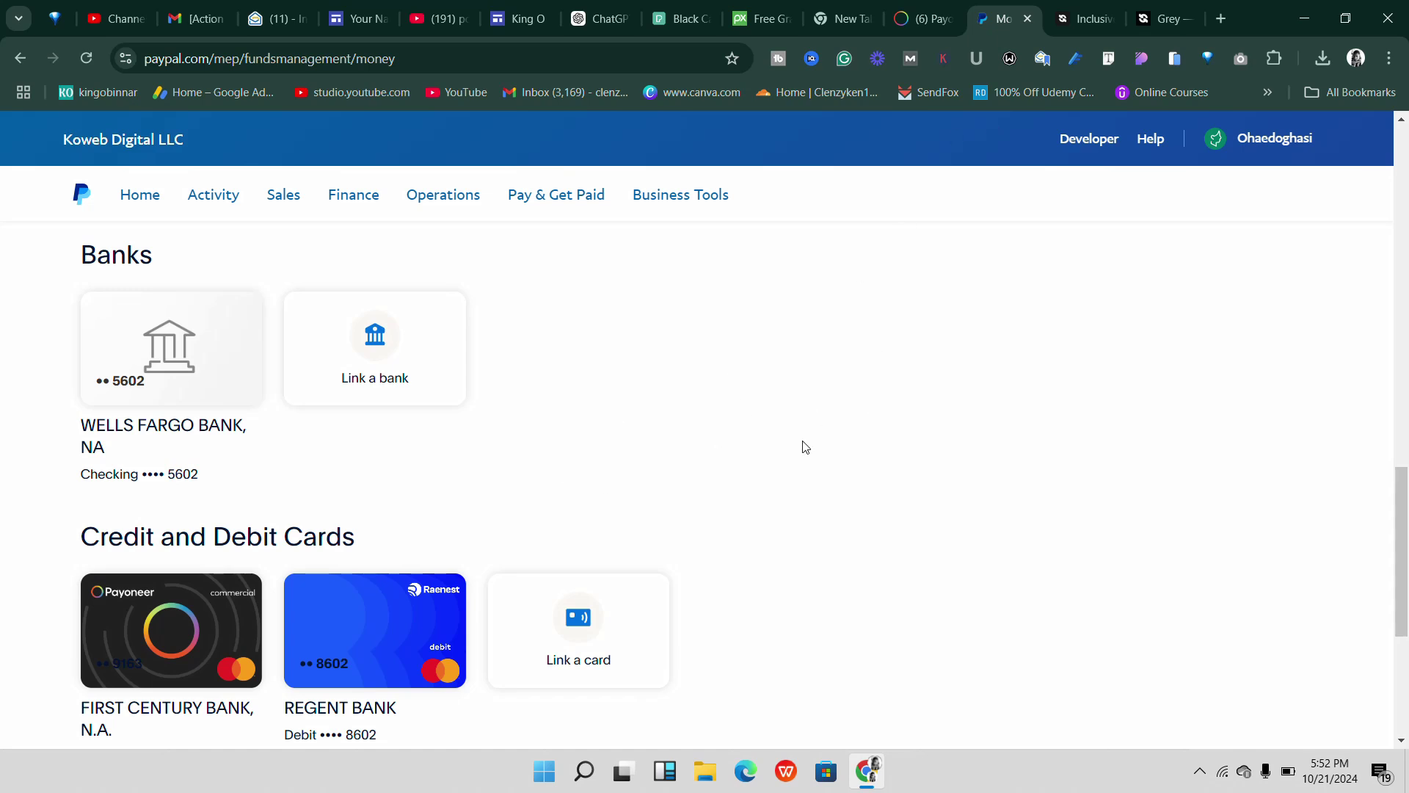
scroll(359, 450, up, 1)
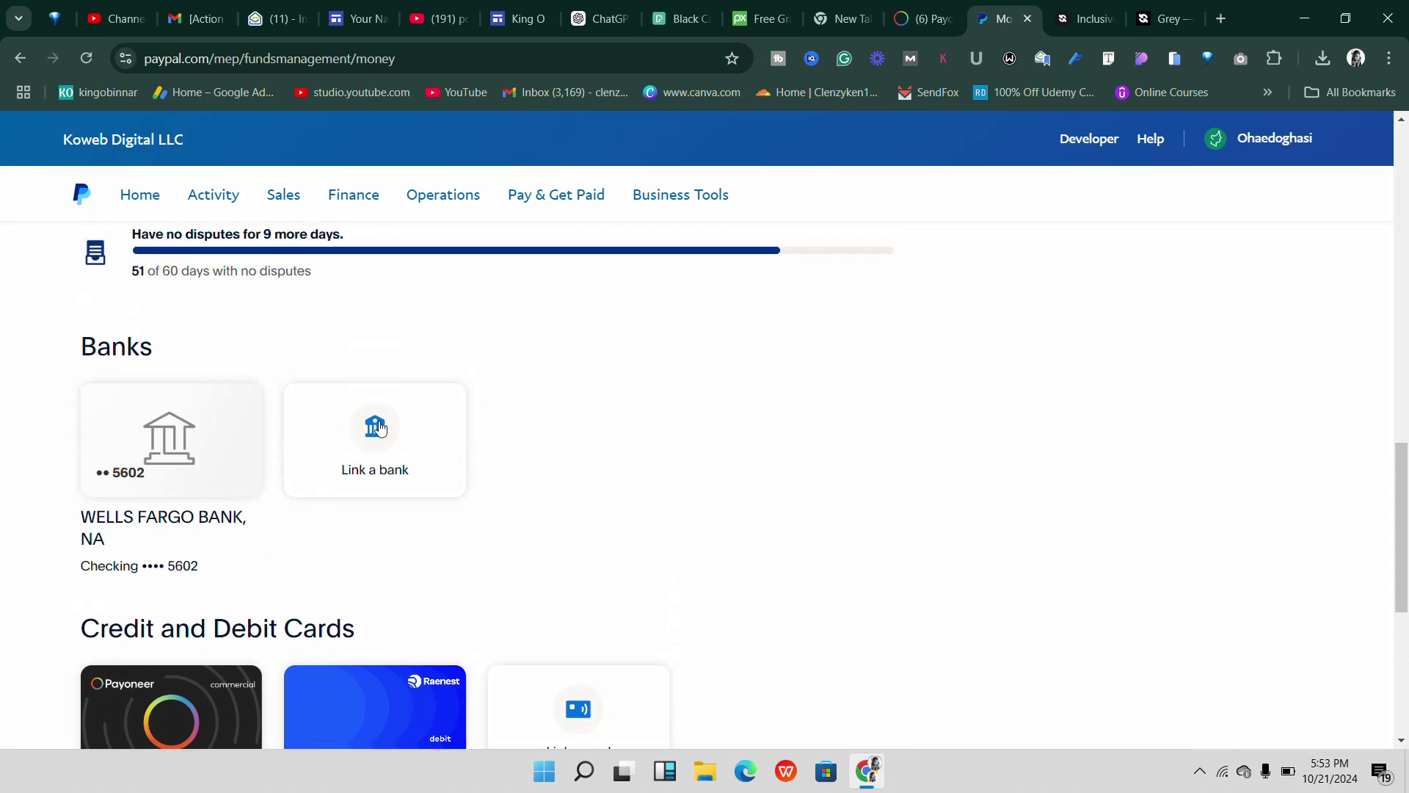
click(389, 443)
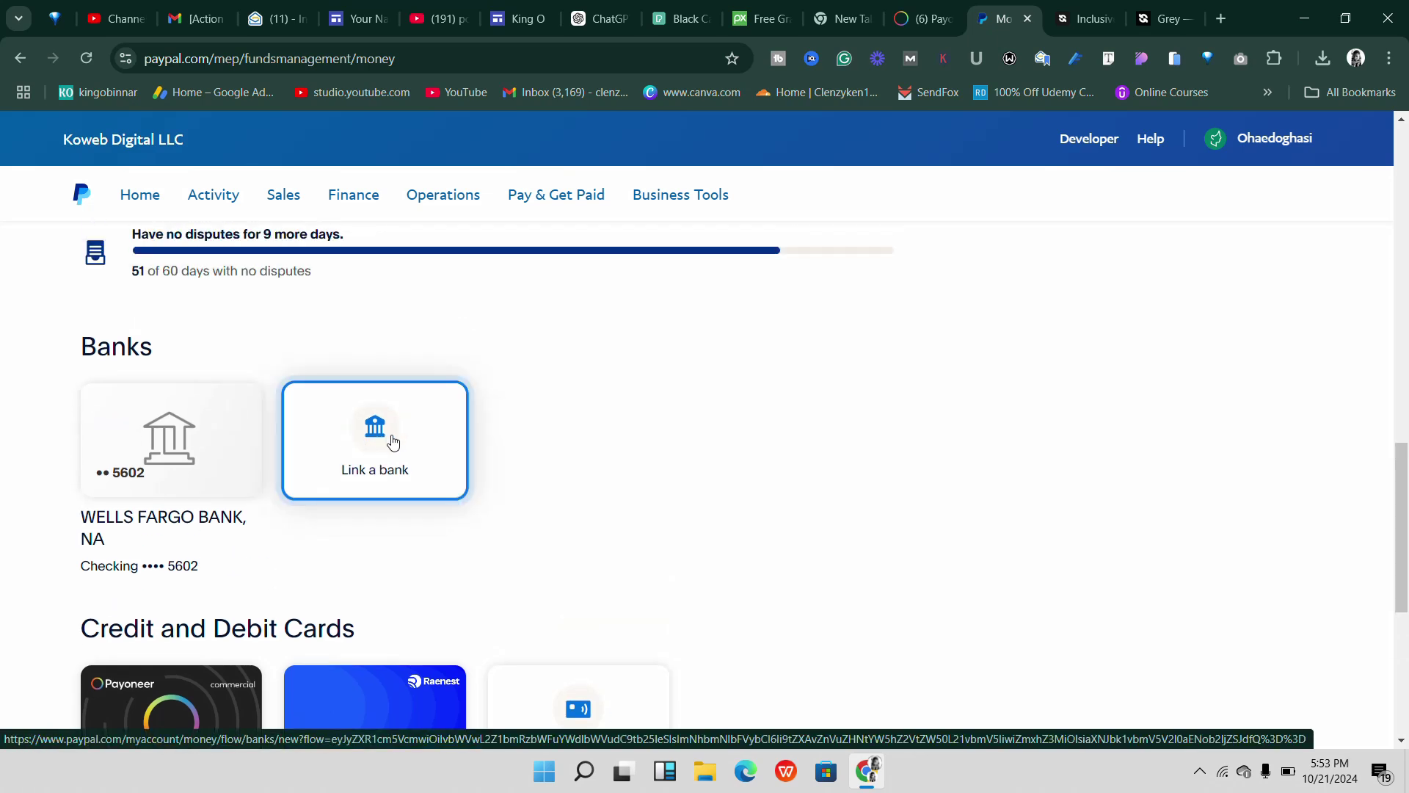
Leave the Link a bank form and show Payoneer Home with its 0.00 USD, EUR and GBP balances.
click(903, 9)
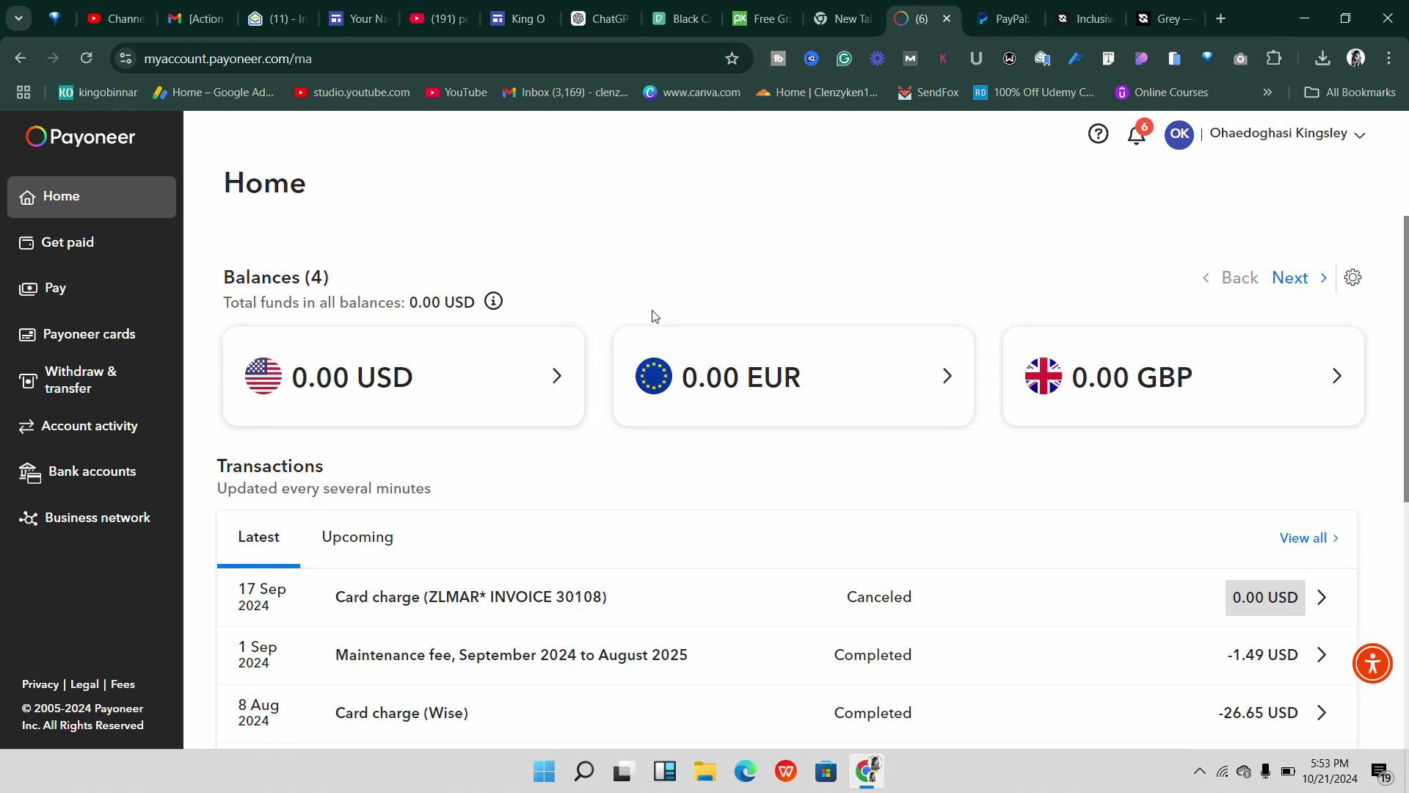
Open the USD balance page, then expand and collapse the receiving account's bank details.
click(551, 387)
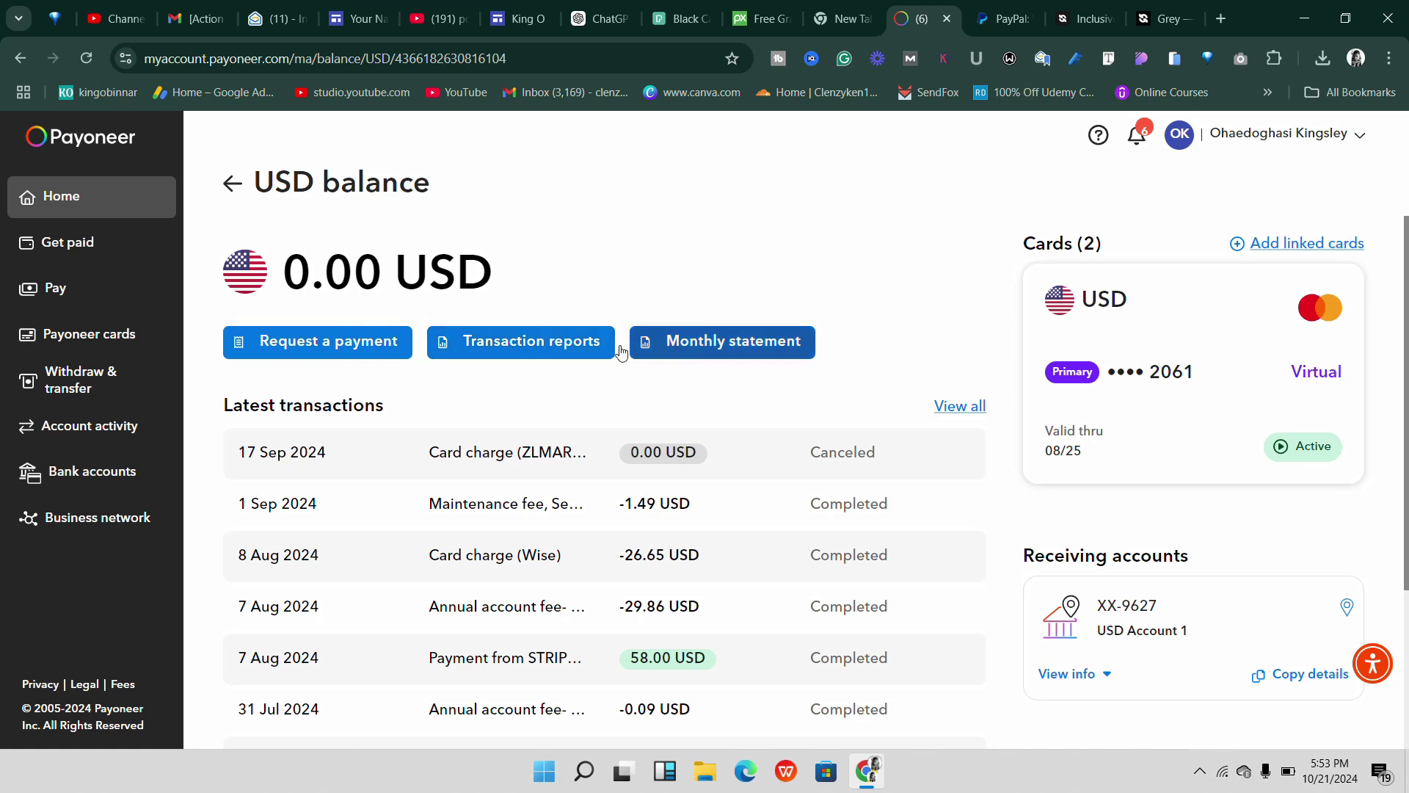
scroll(930, 405, down, 3)
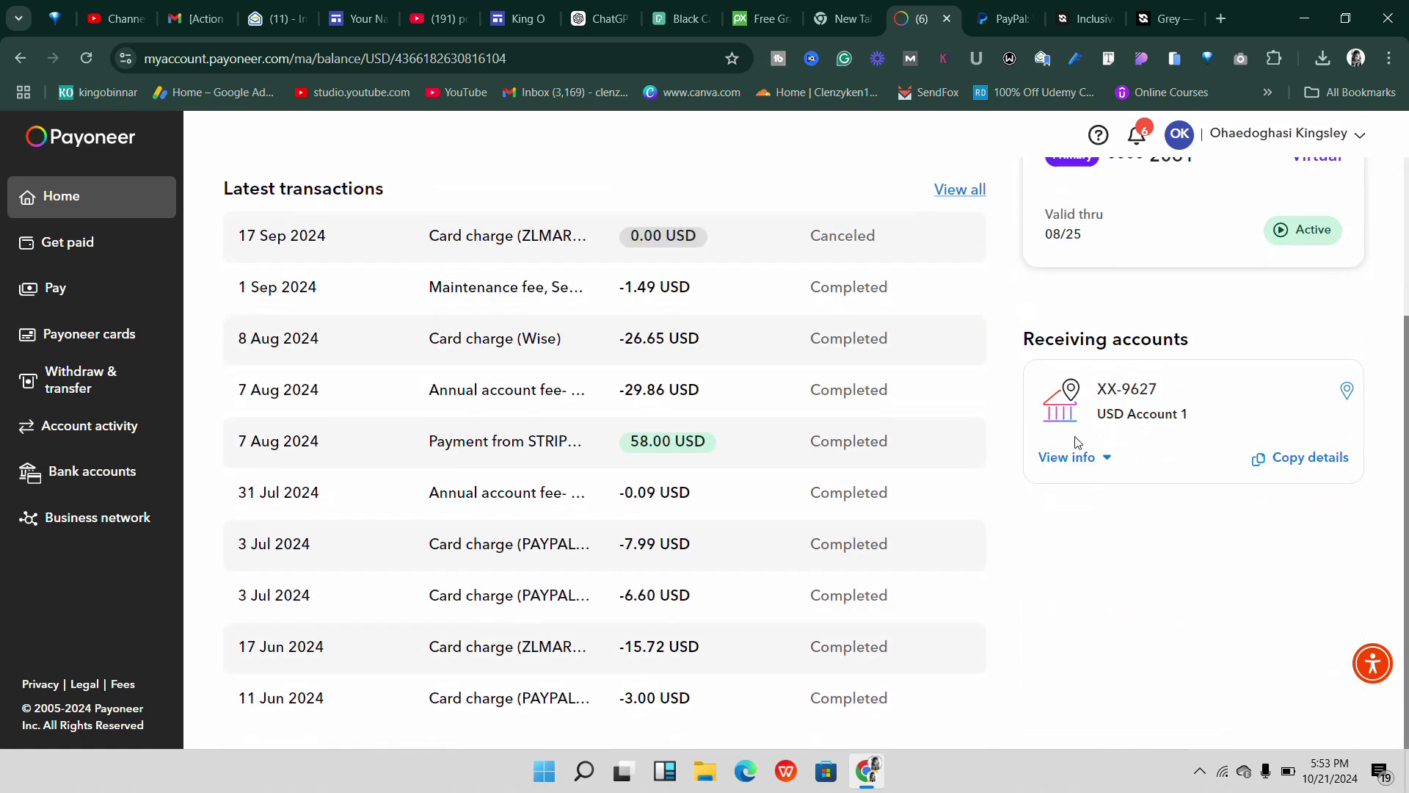
click(1110, 457)
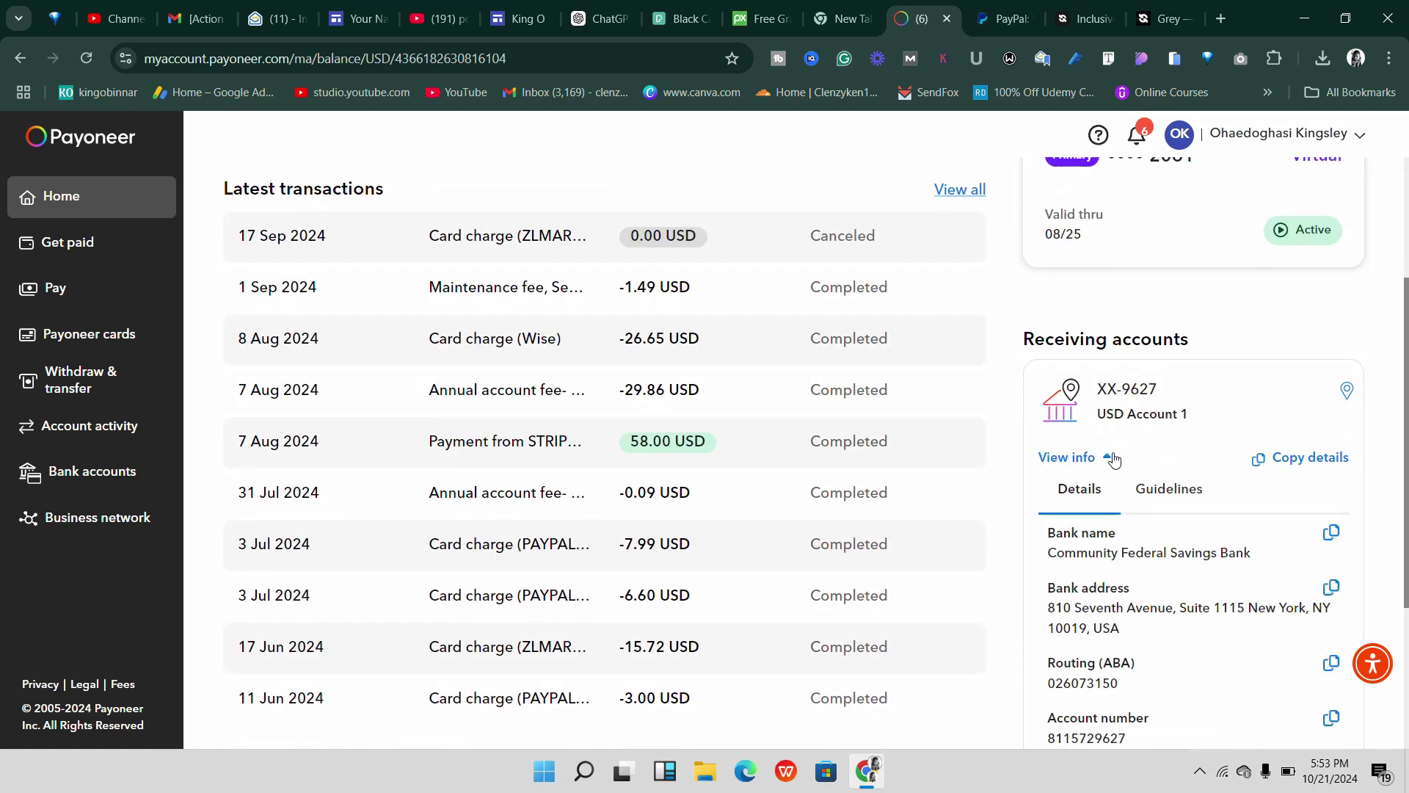
scroll(1192, 521, down, 3)
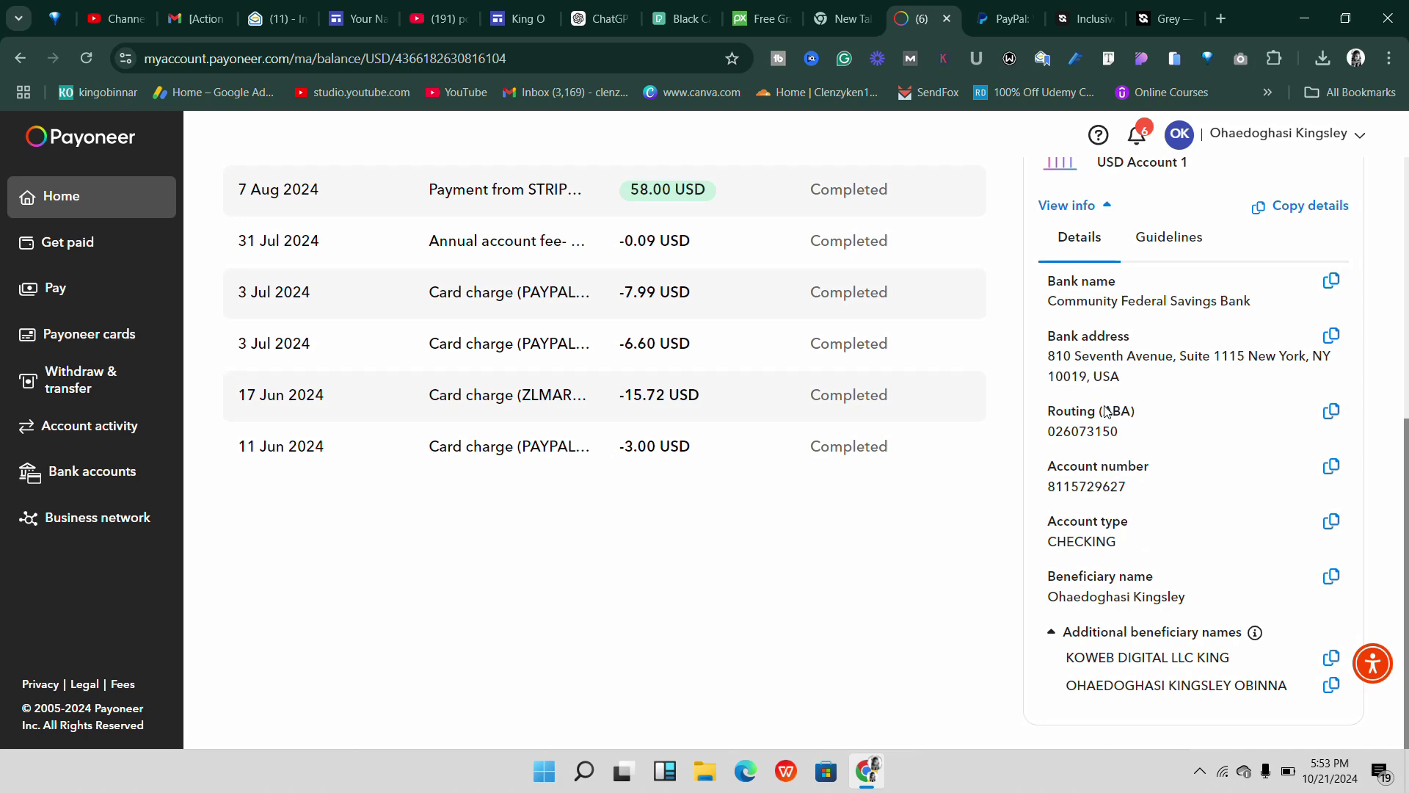
scroll(1107, 411, up, 4)
click(1110, 483)
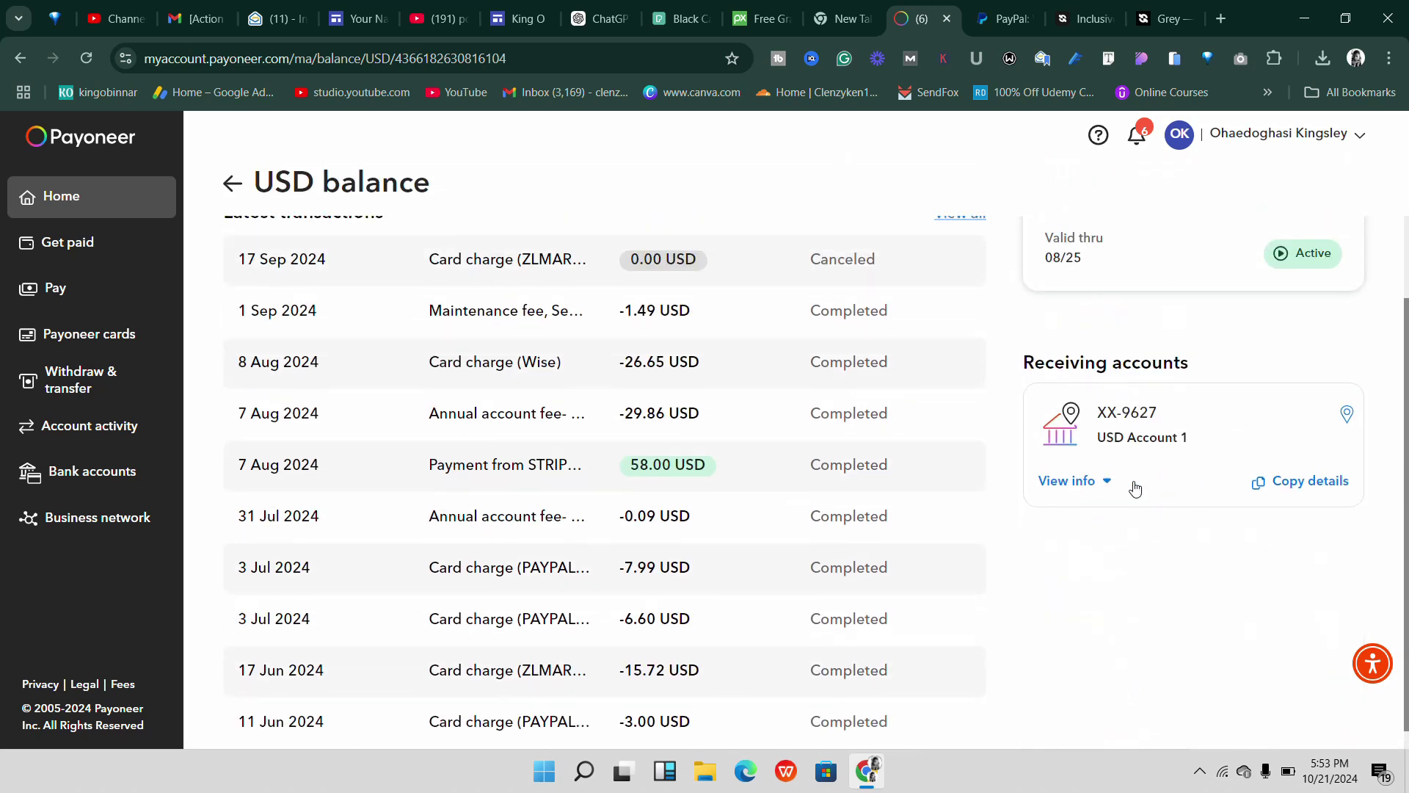
scroll(413, 468, up, 3)
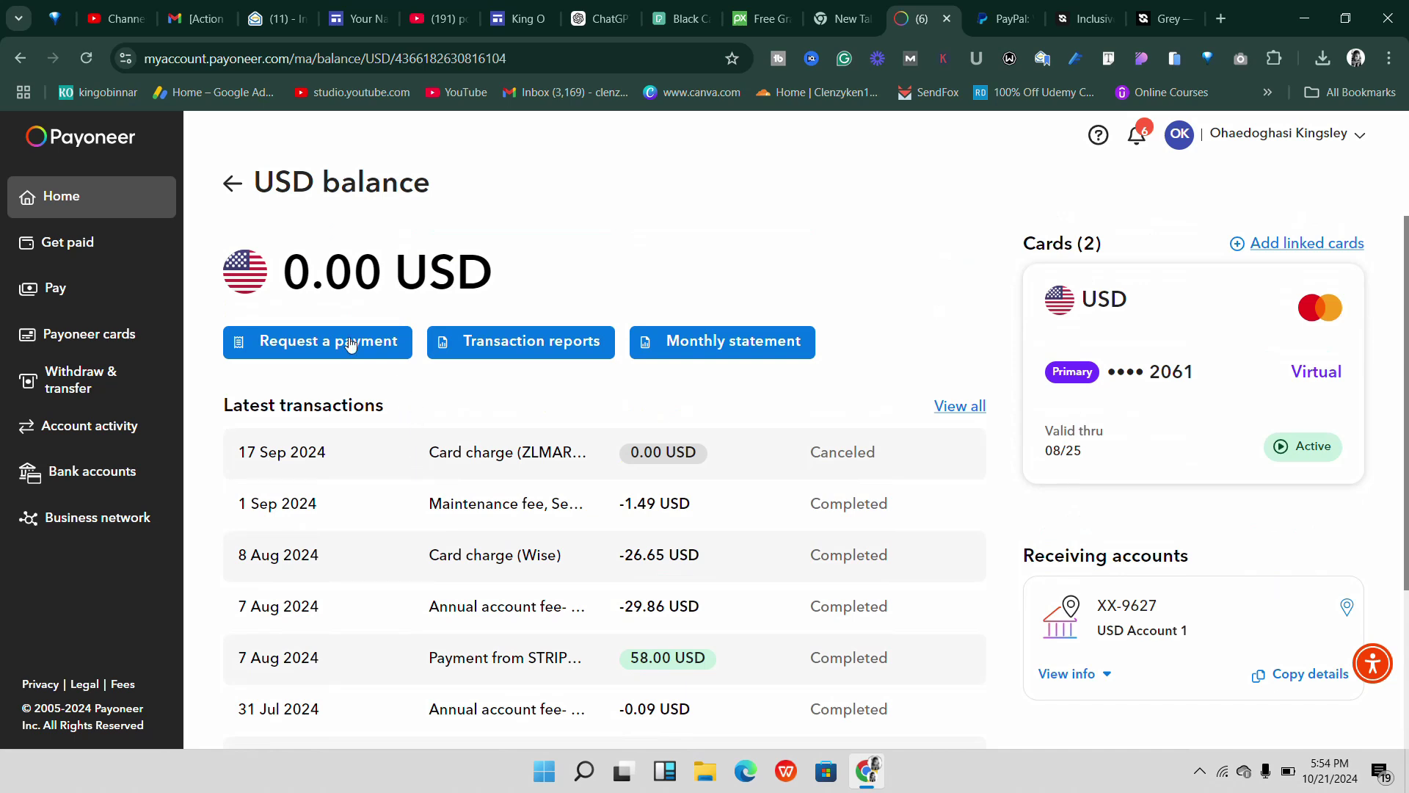
click(1200, 770)
Open Get paid from the Payoneer sidebar to see its payment request and receiving account options.
click(1163, 658)
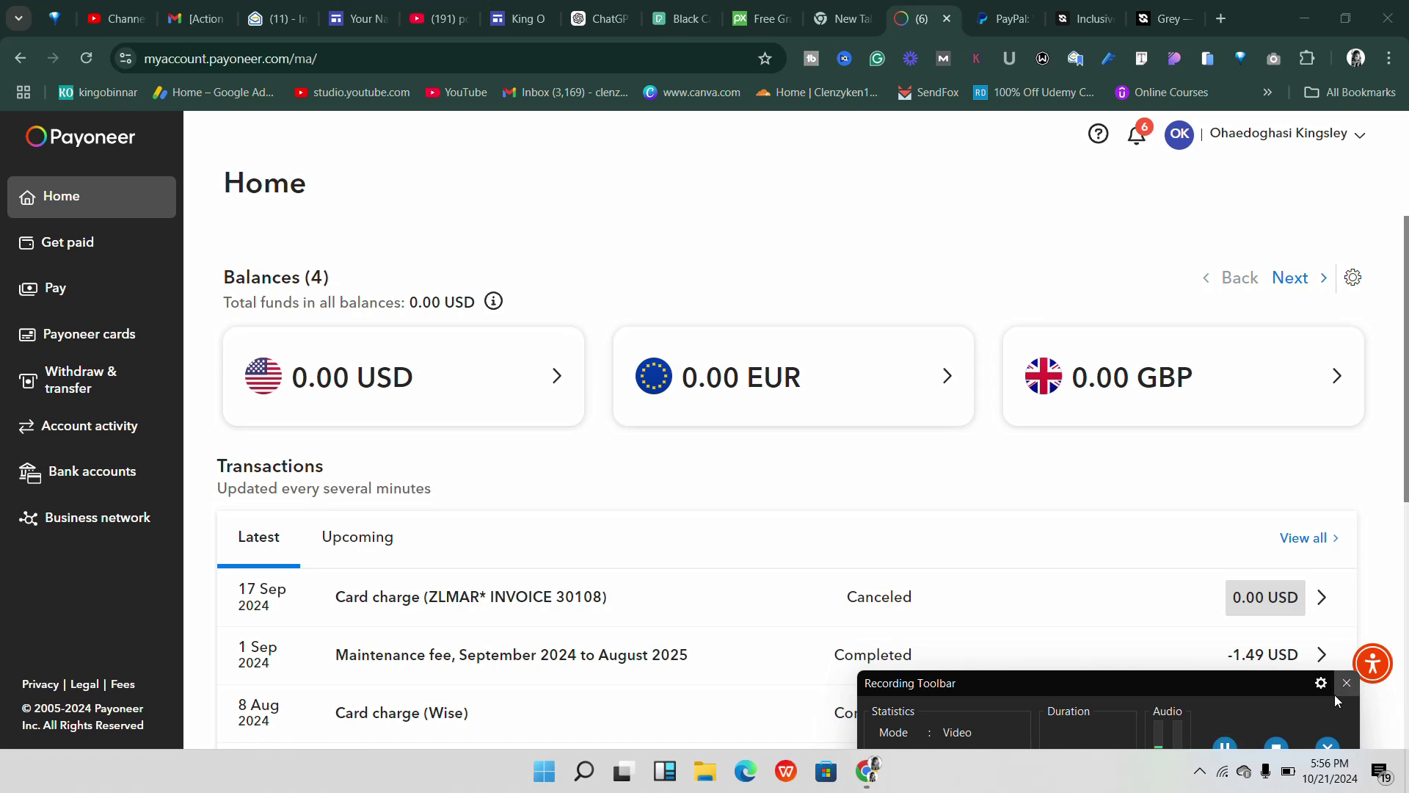
click(1350, 676)
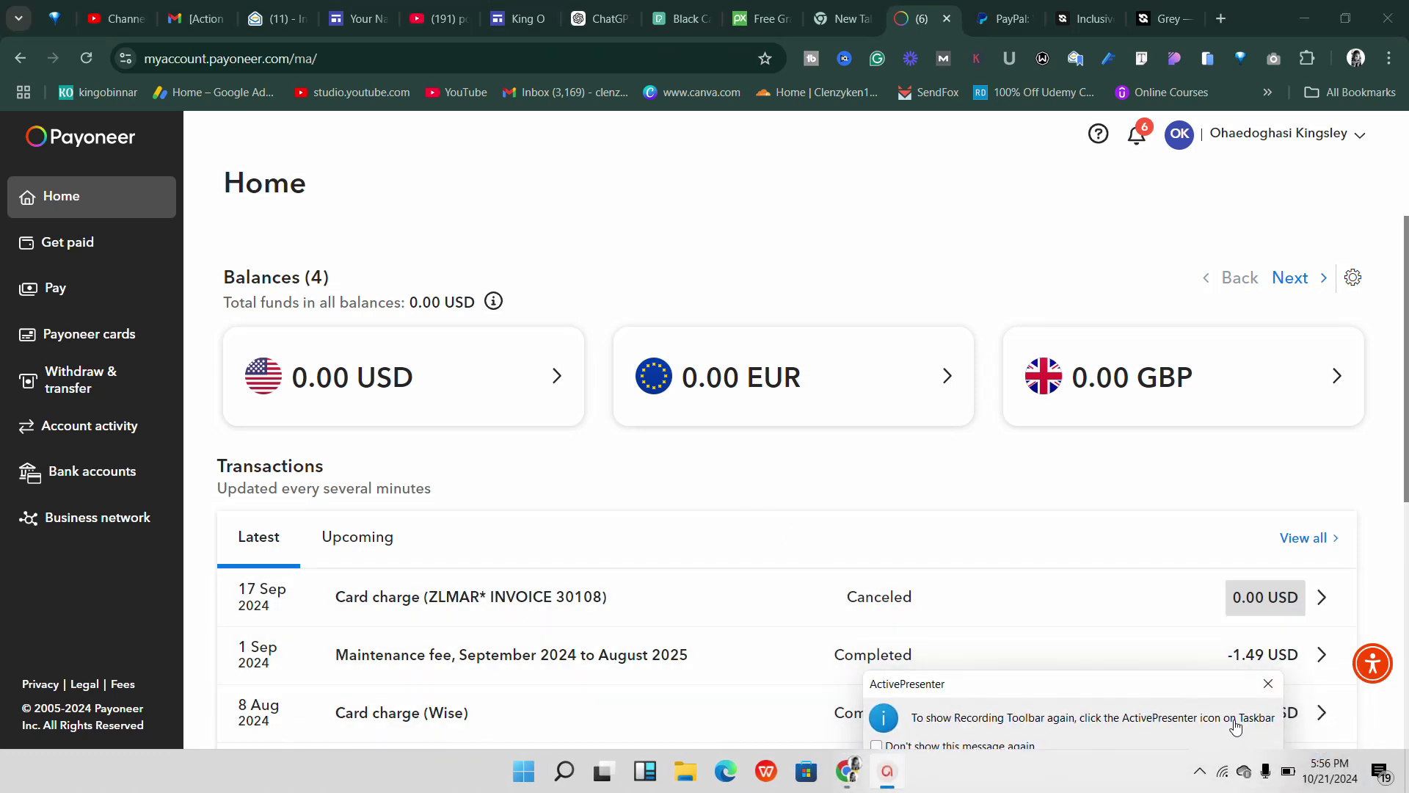
scroll(651, 396, down, 1)
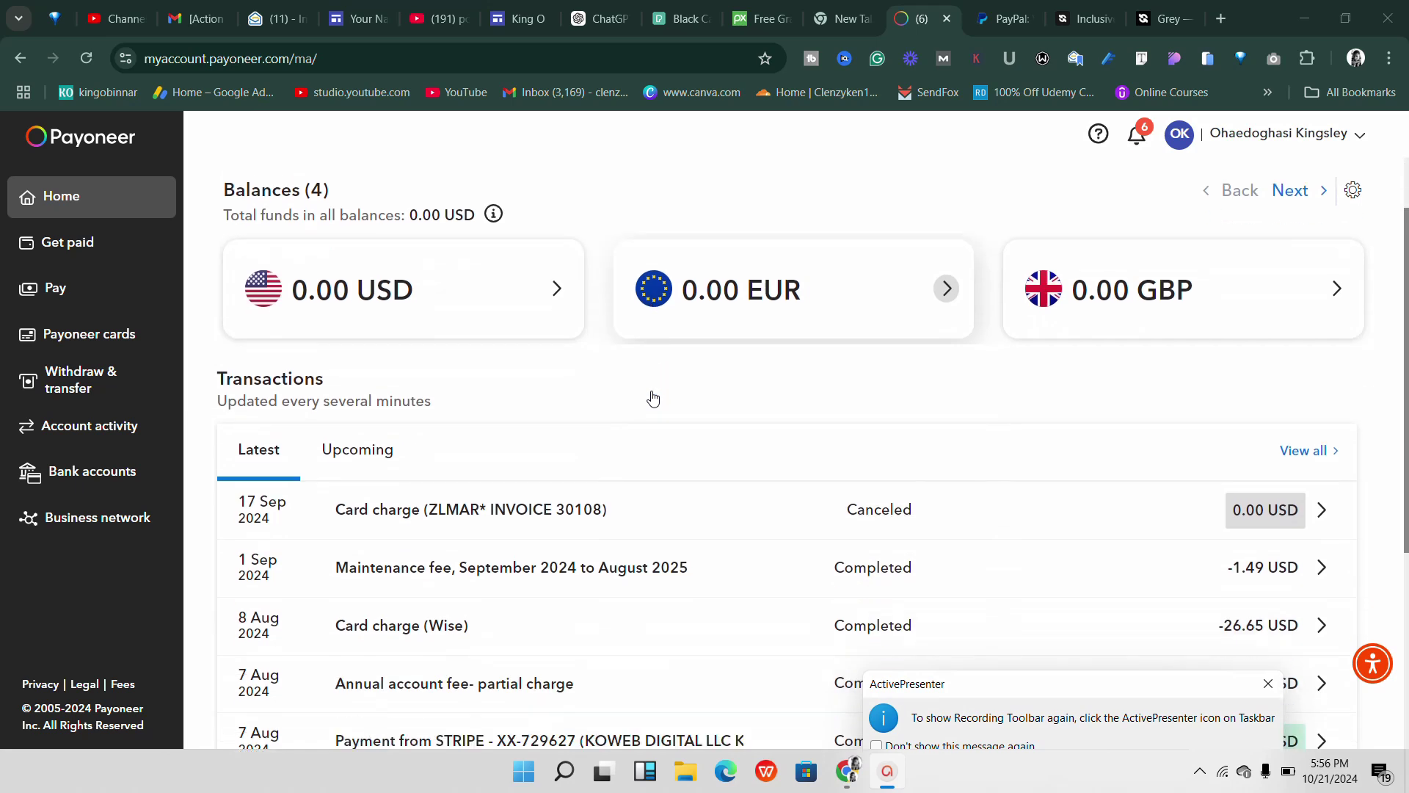
scroll(513, 355, up, 1)
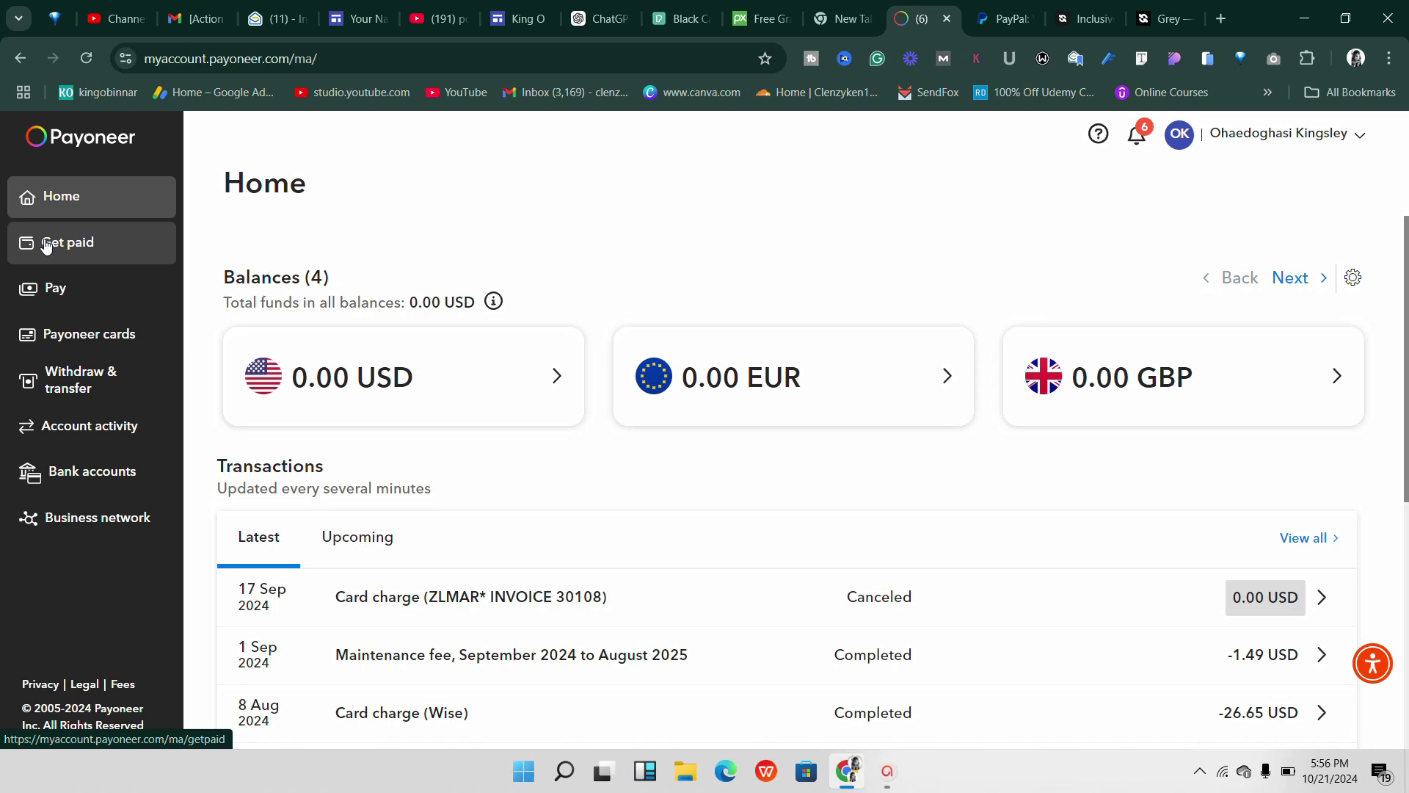
click(66, 245)
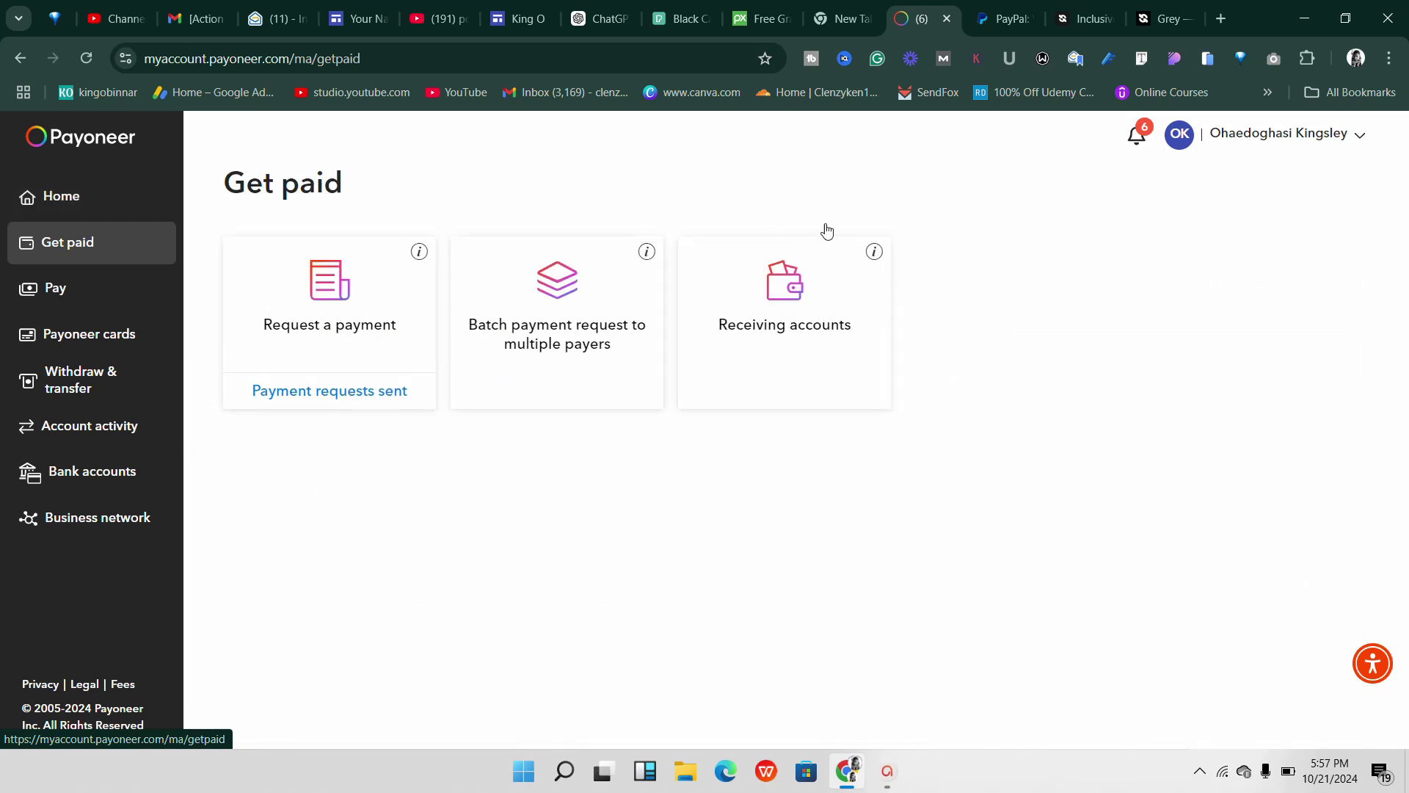
Show USD Account 1's bank name, routing number, account number and beneficiary under Receiving accounts.
click(787, 307)
right_click(755, 314)
click(1188, 499)
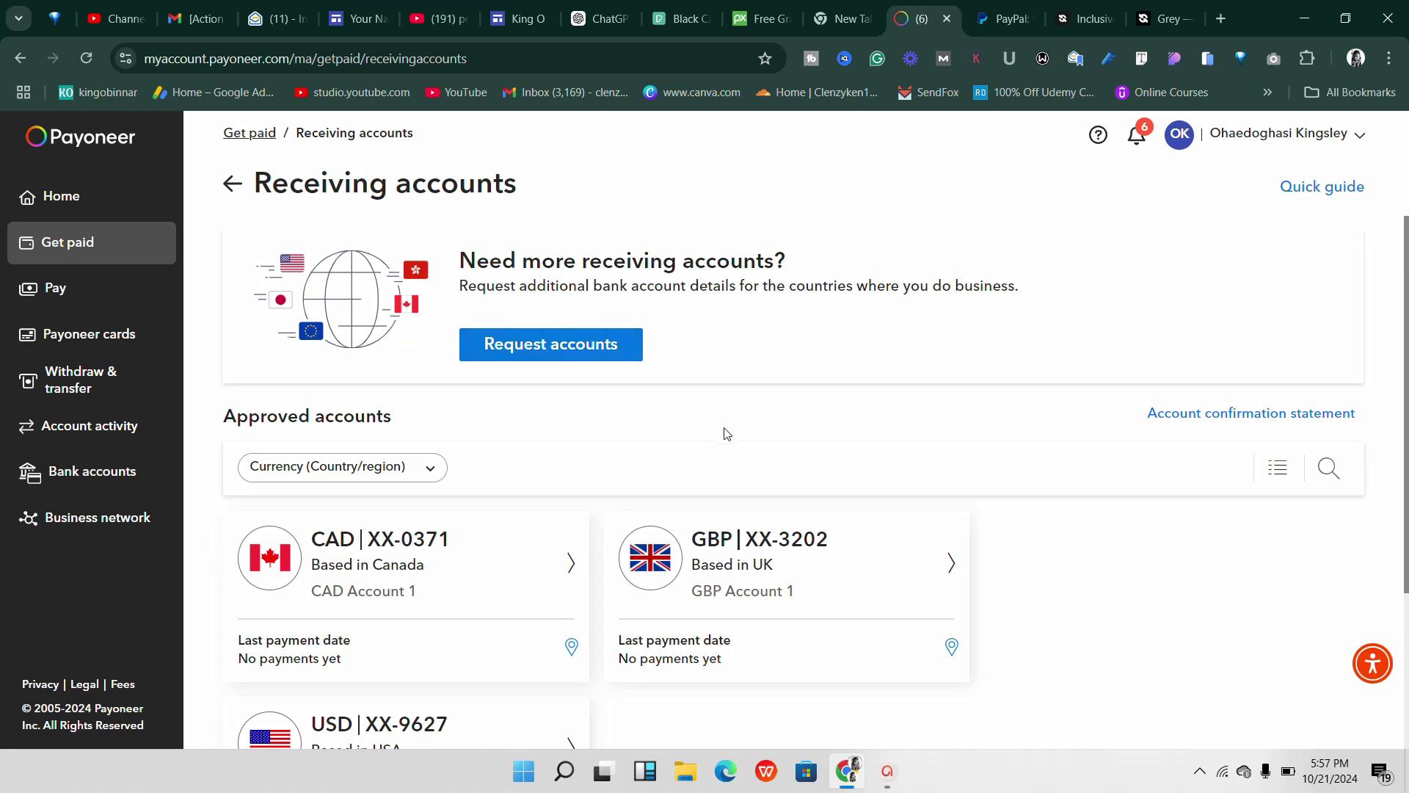
scroll(954, 462, down, 3)
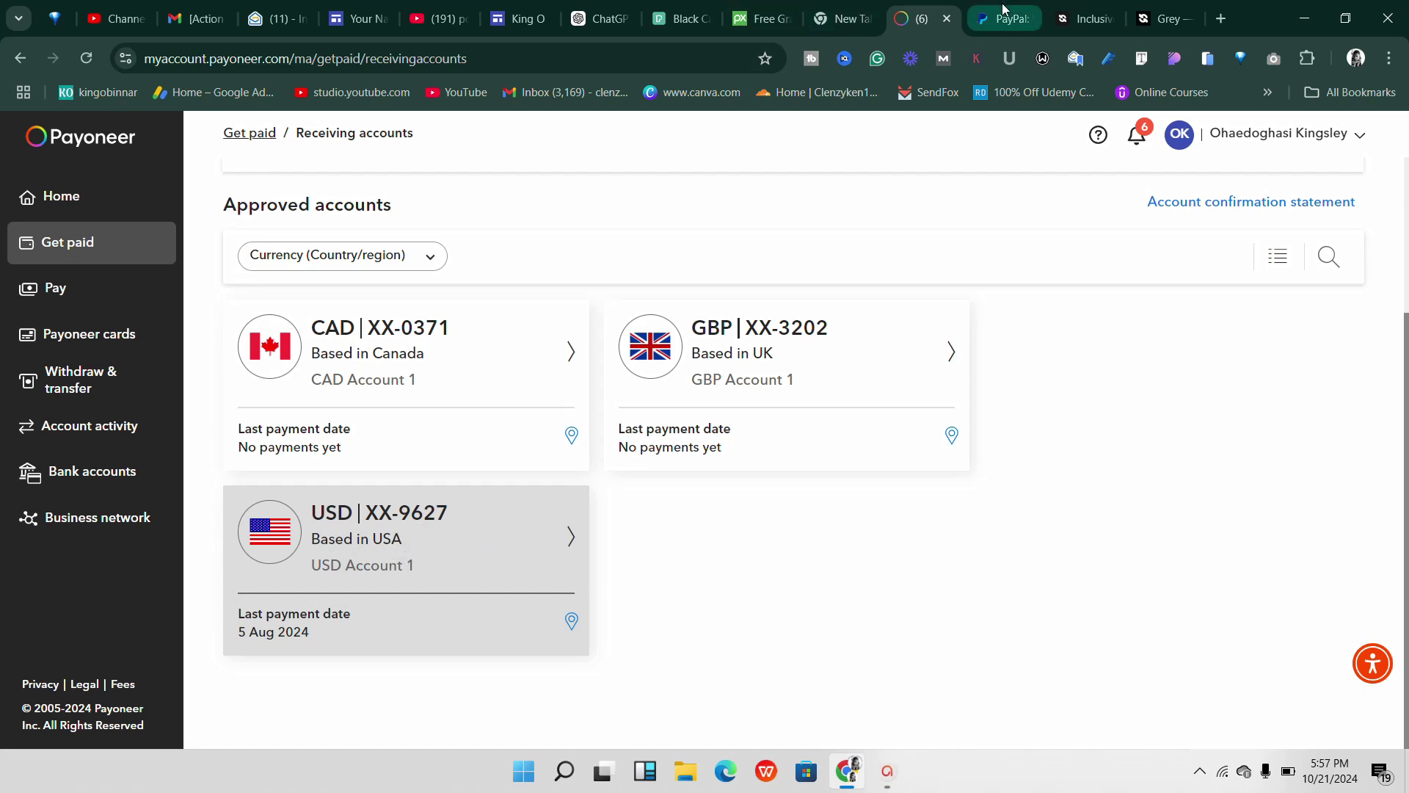
click(569, 523)
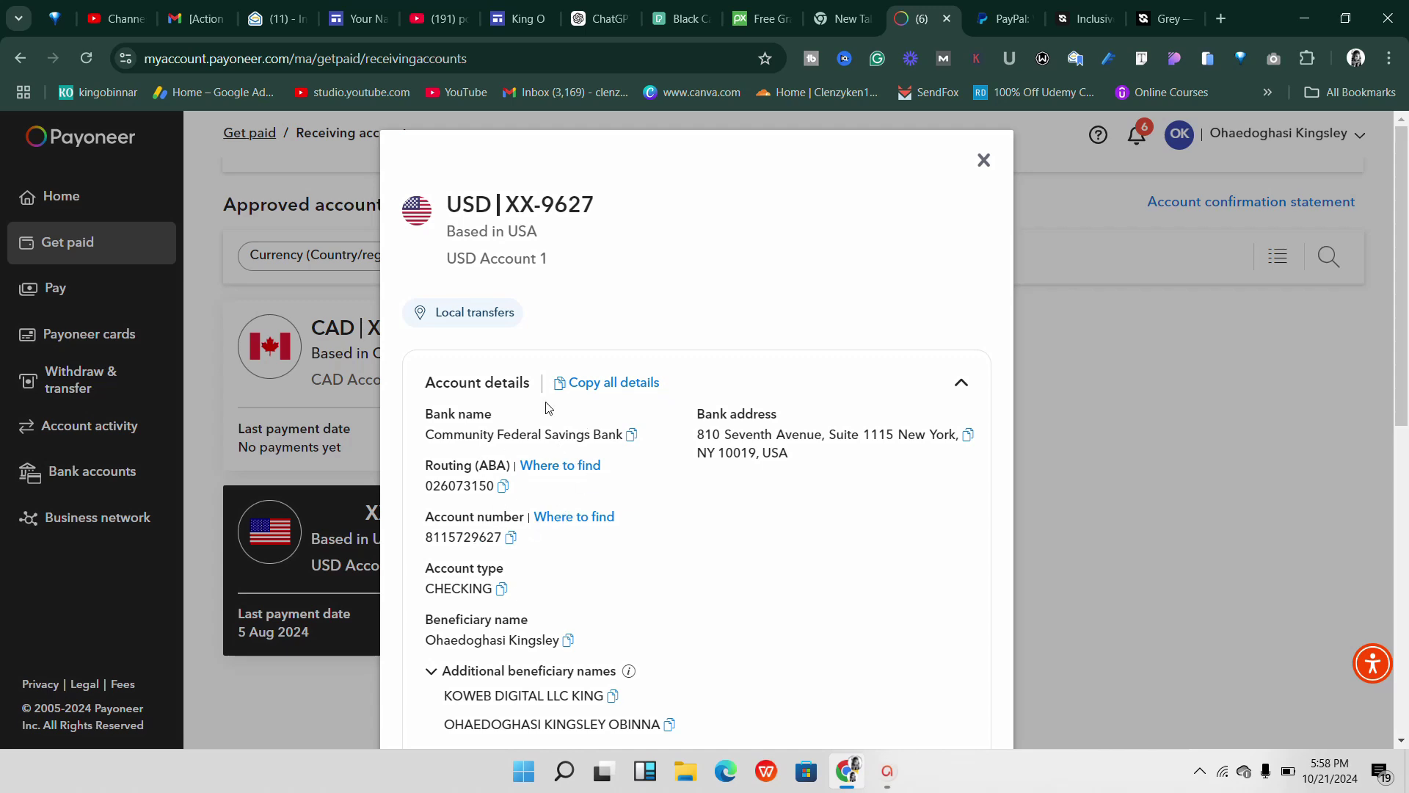
Open the solution guide linked from the USD receiving account details.
scroll(689, 466, down, 10)
scroll(701, 466, down, 1)
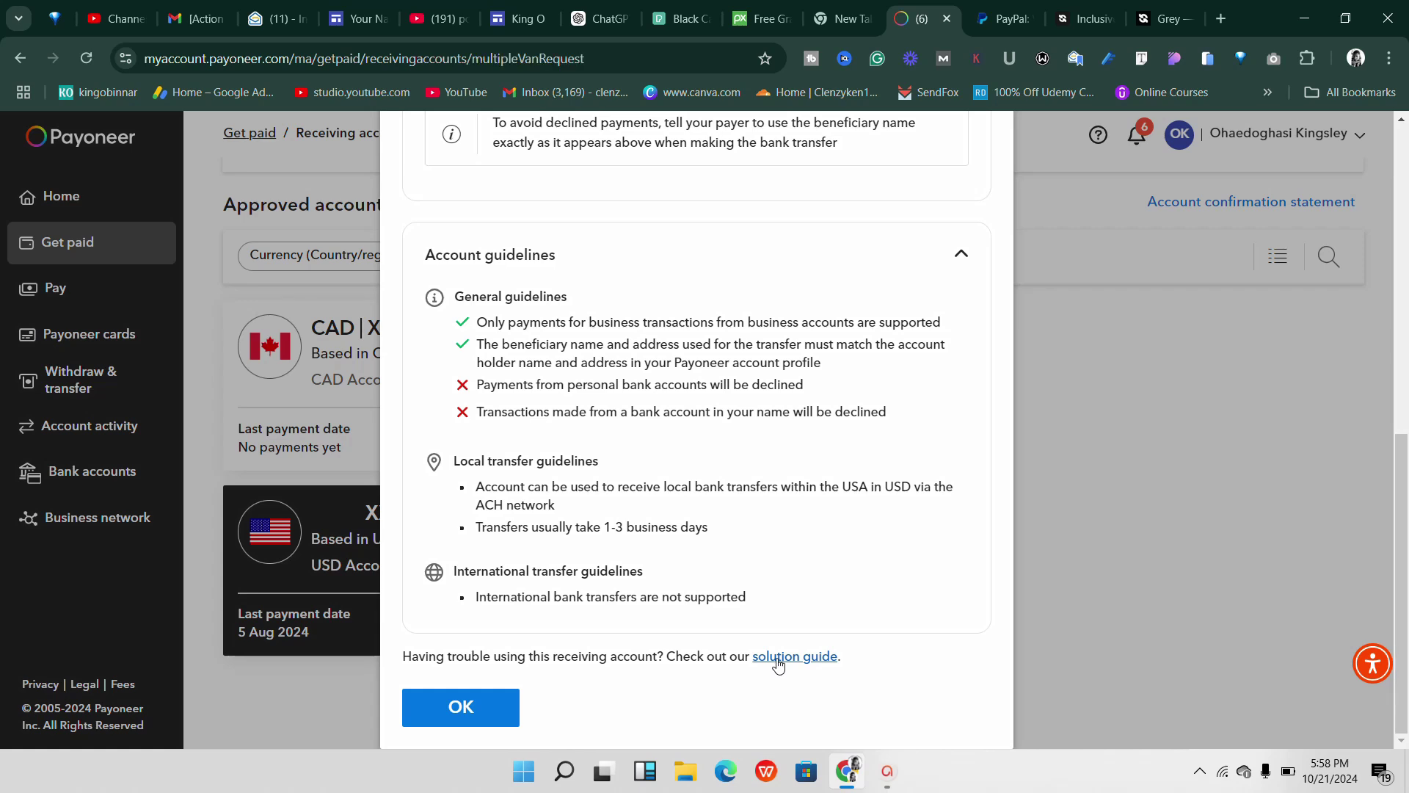
click(779, 665)
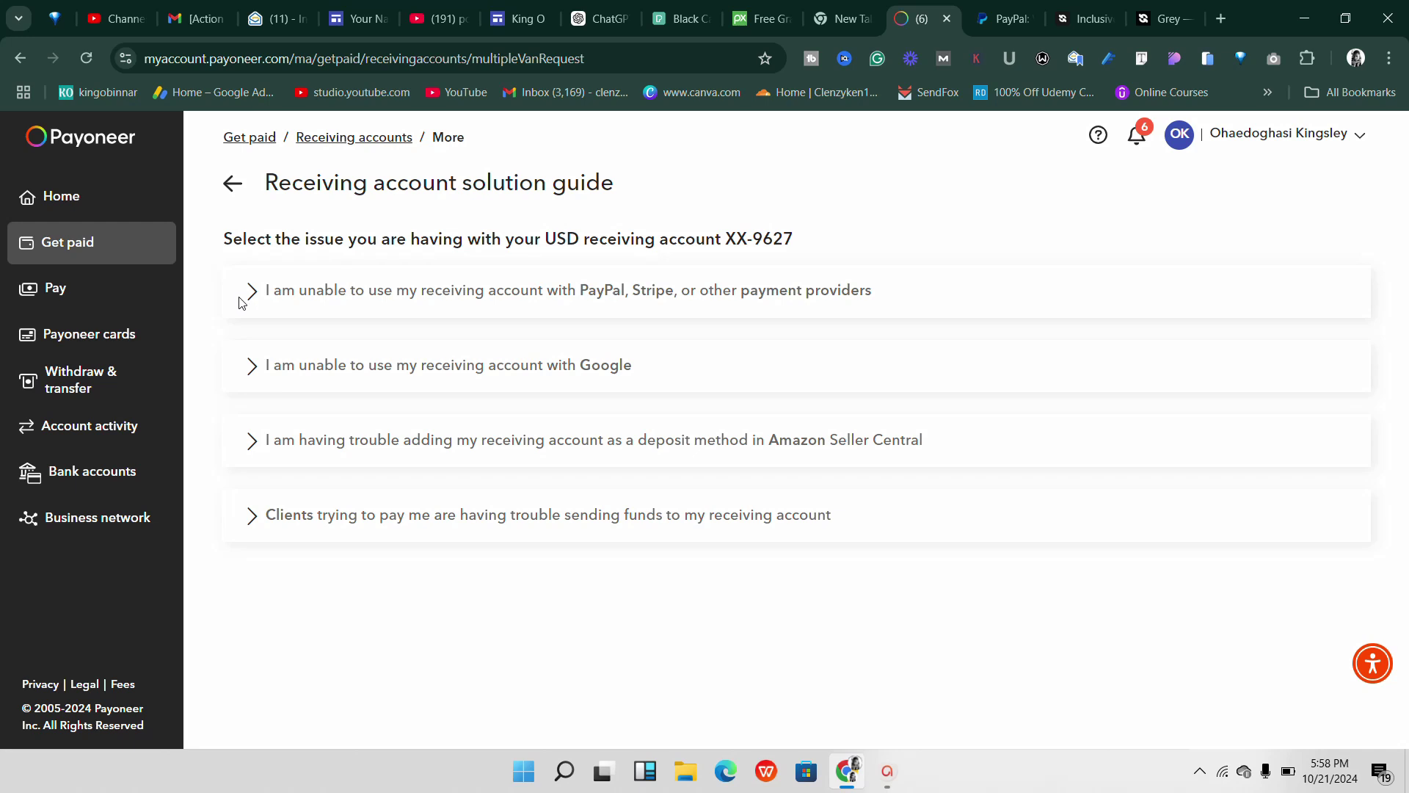
In PayPal's Choose your bank, search 'hsgshhsh' and switch to entering bank details manually.
click(1004, 19)
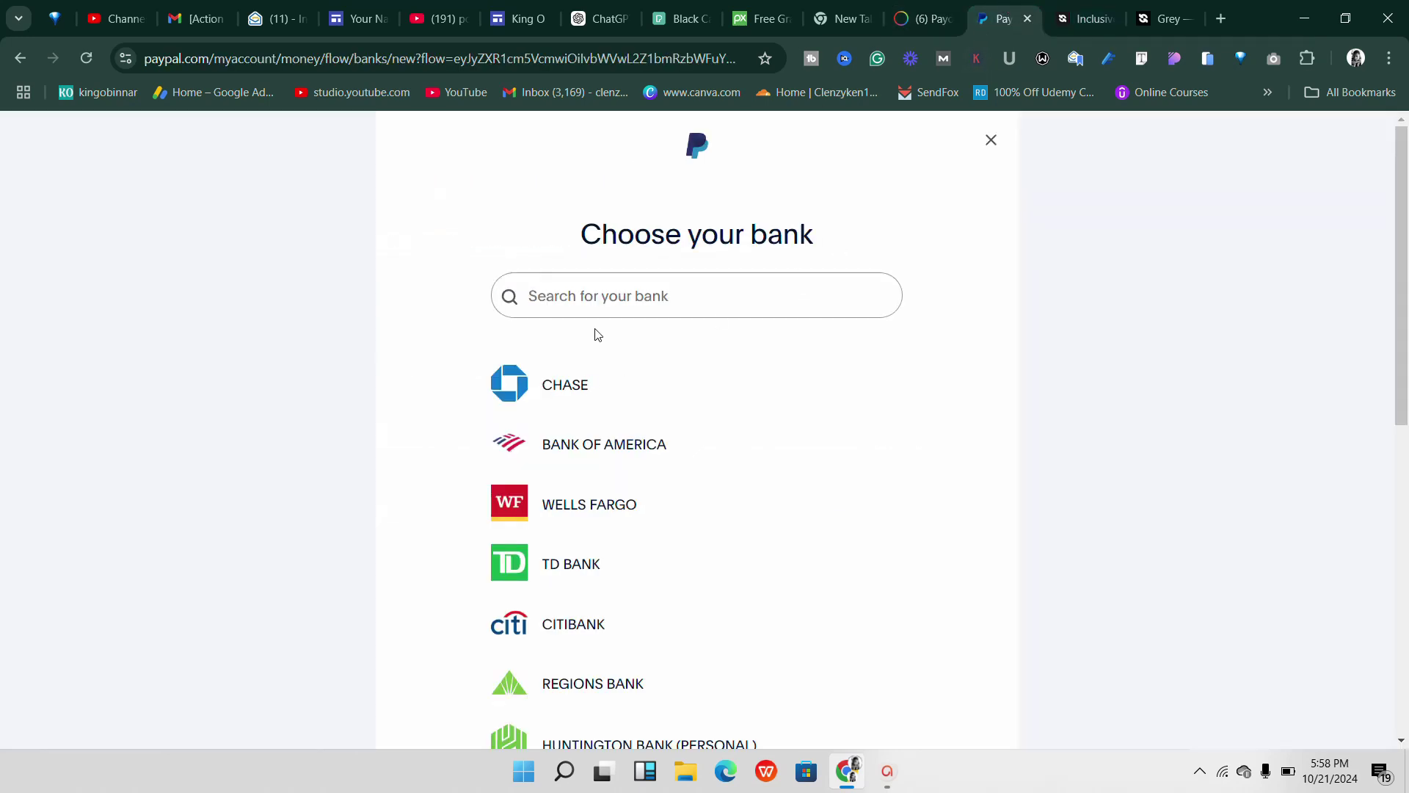
click(593, 298)
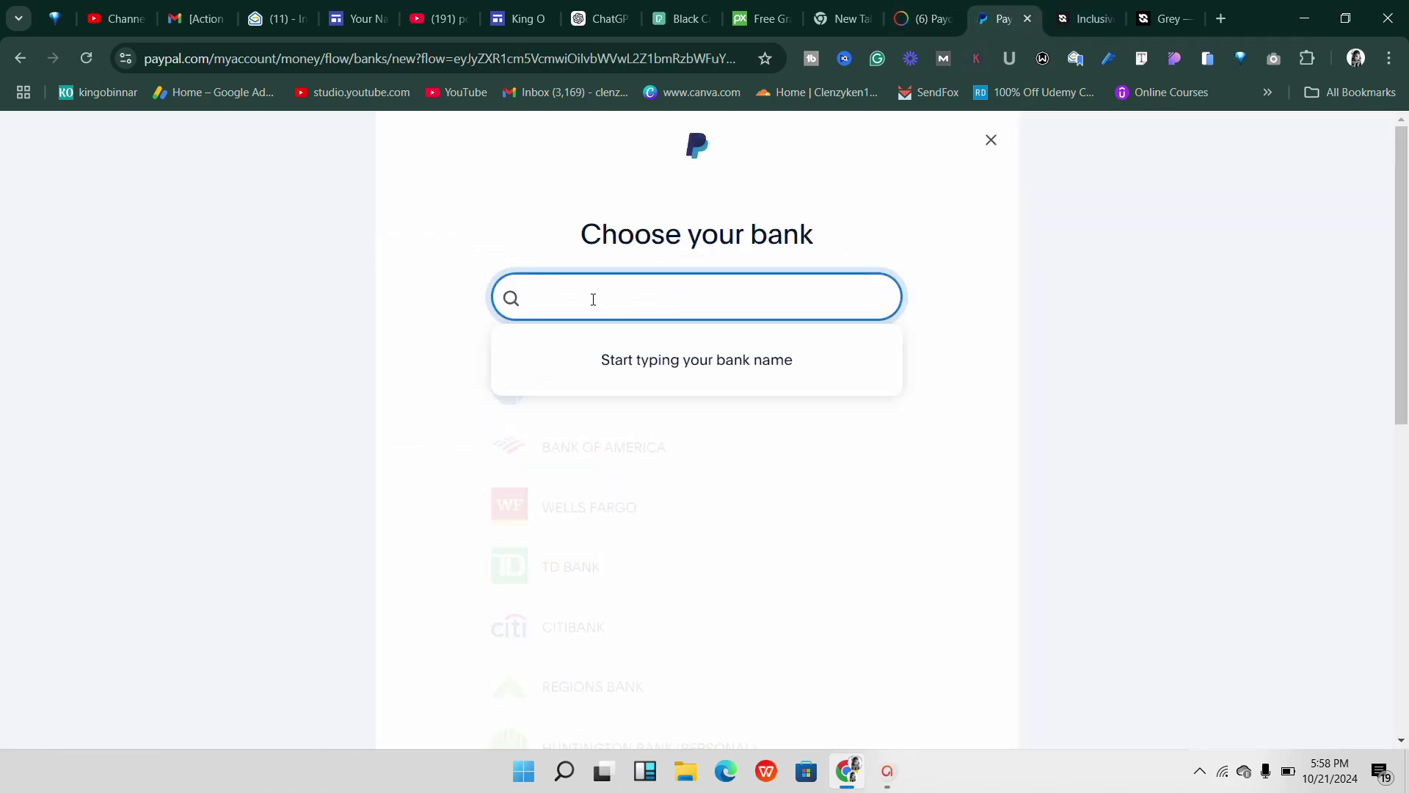
text(hsgshhsh)
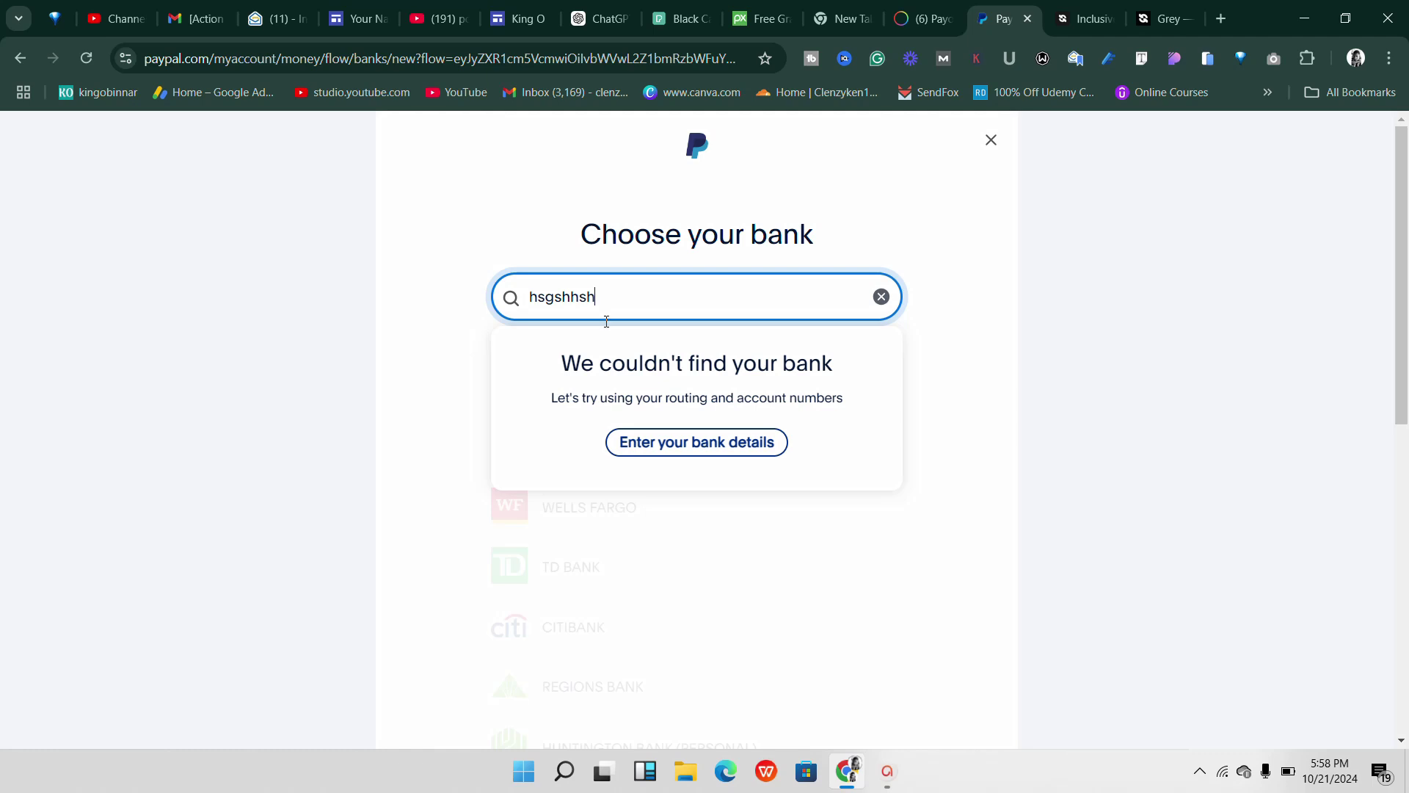
click(652, 443)
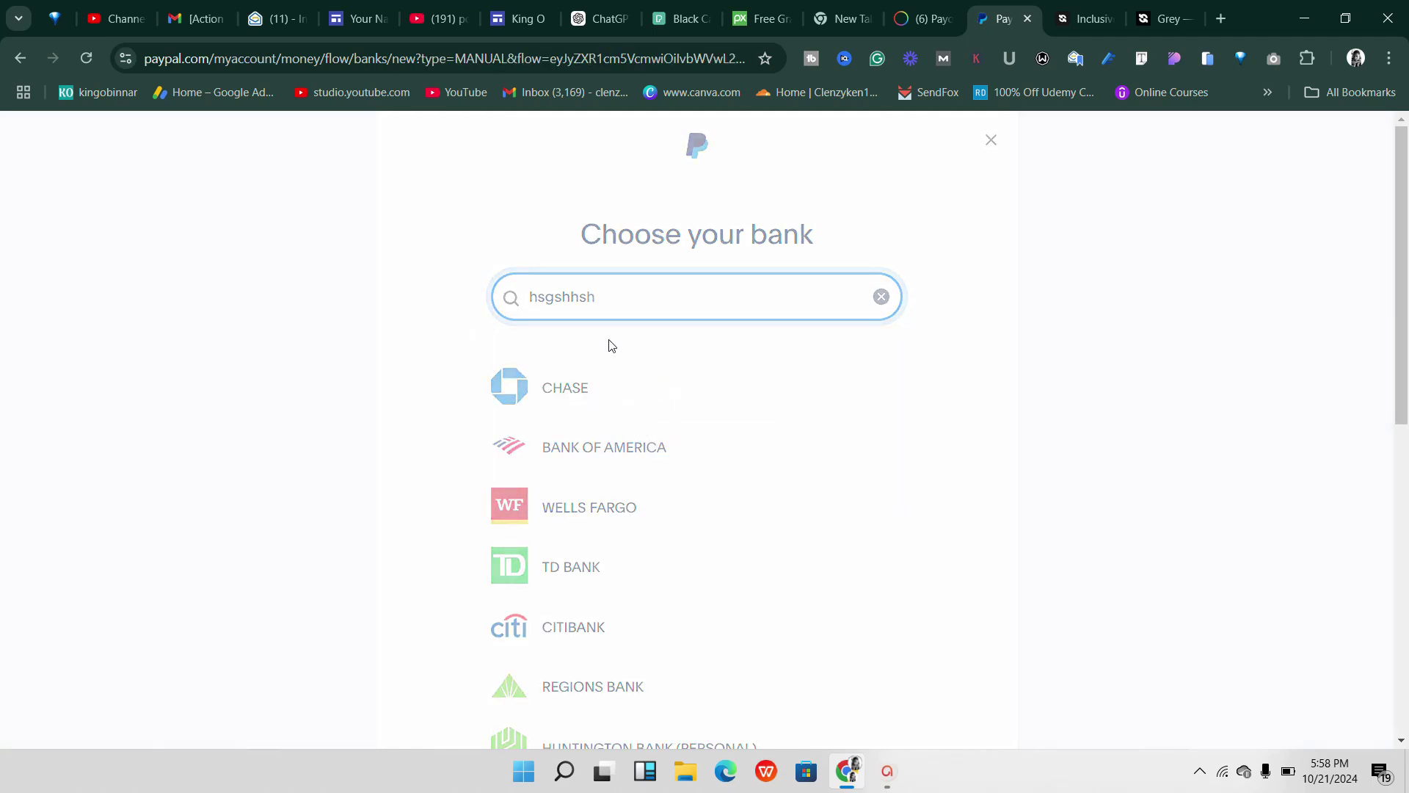
Check PayPal's empty Routing Number and Account Number fields, then go back to Payoneer's guide.
scroll(649, 433, down, 2)
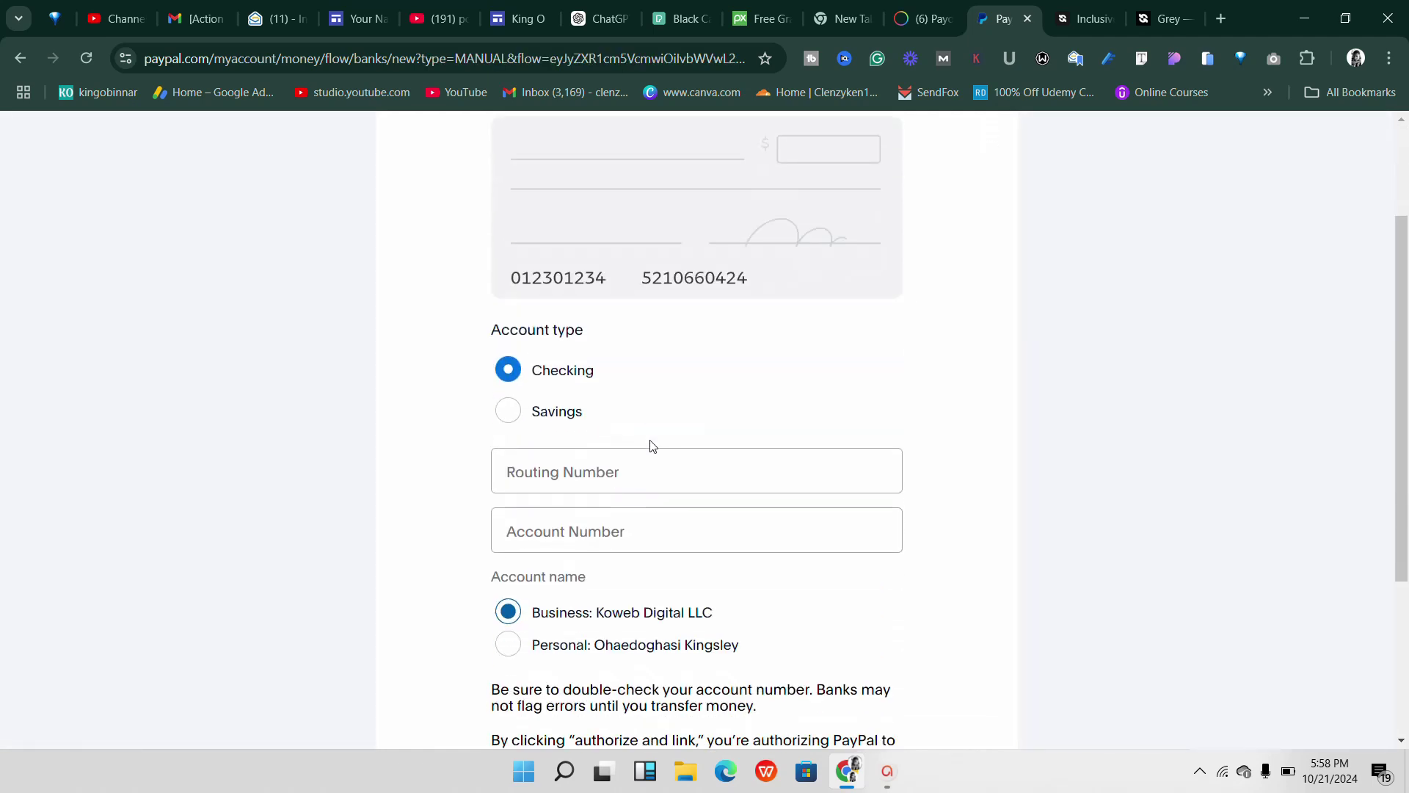
click(590, 445)
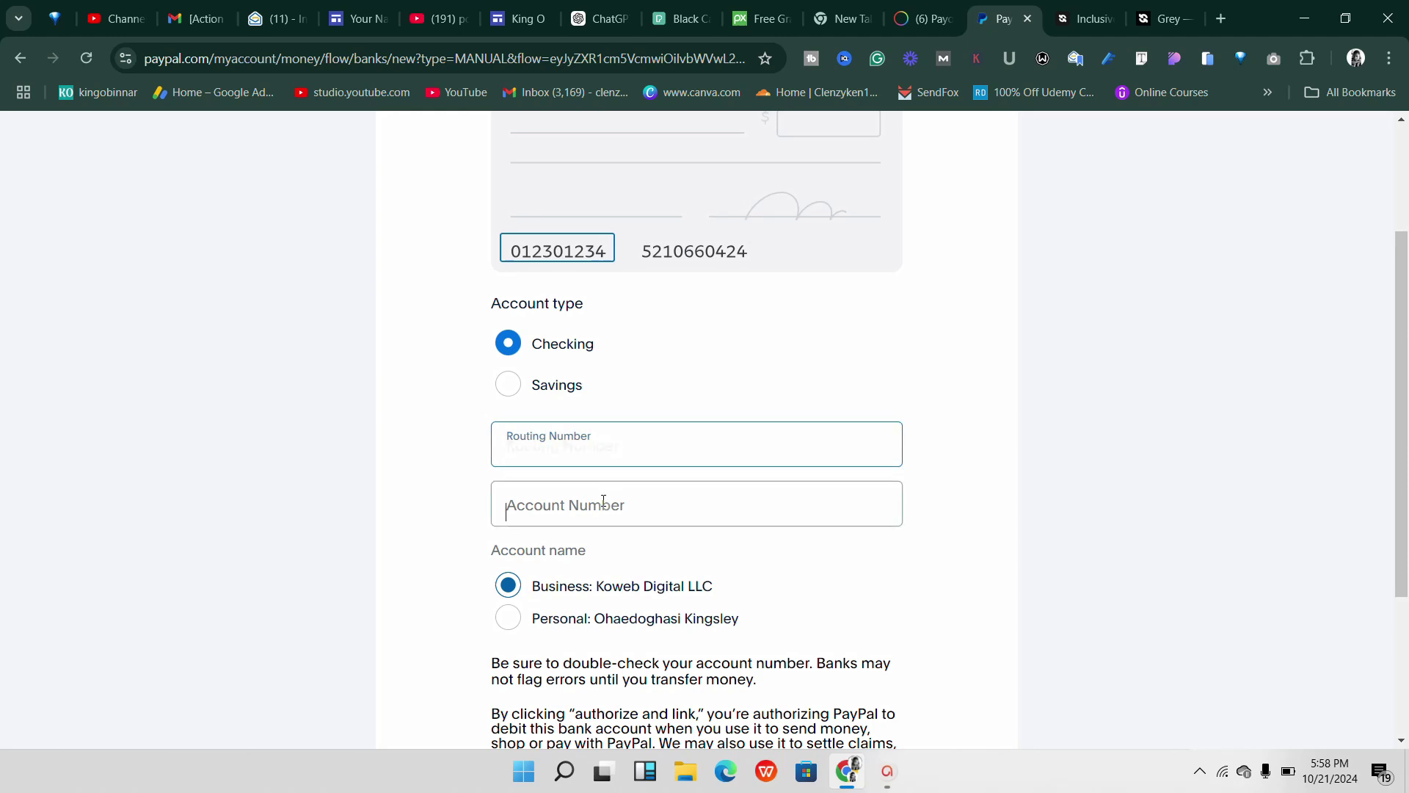
click(585, 504)
click(598, 446)
click(595, 496)
scroll(632, 367, down, 3)
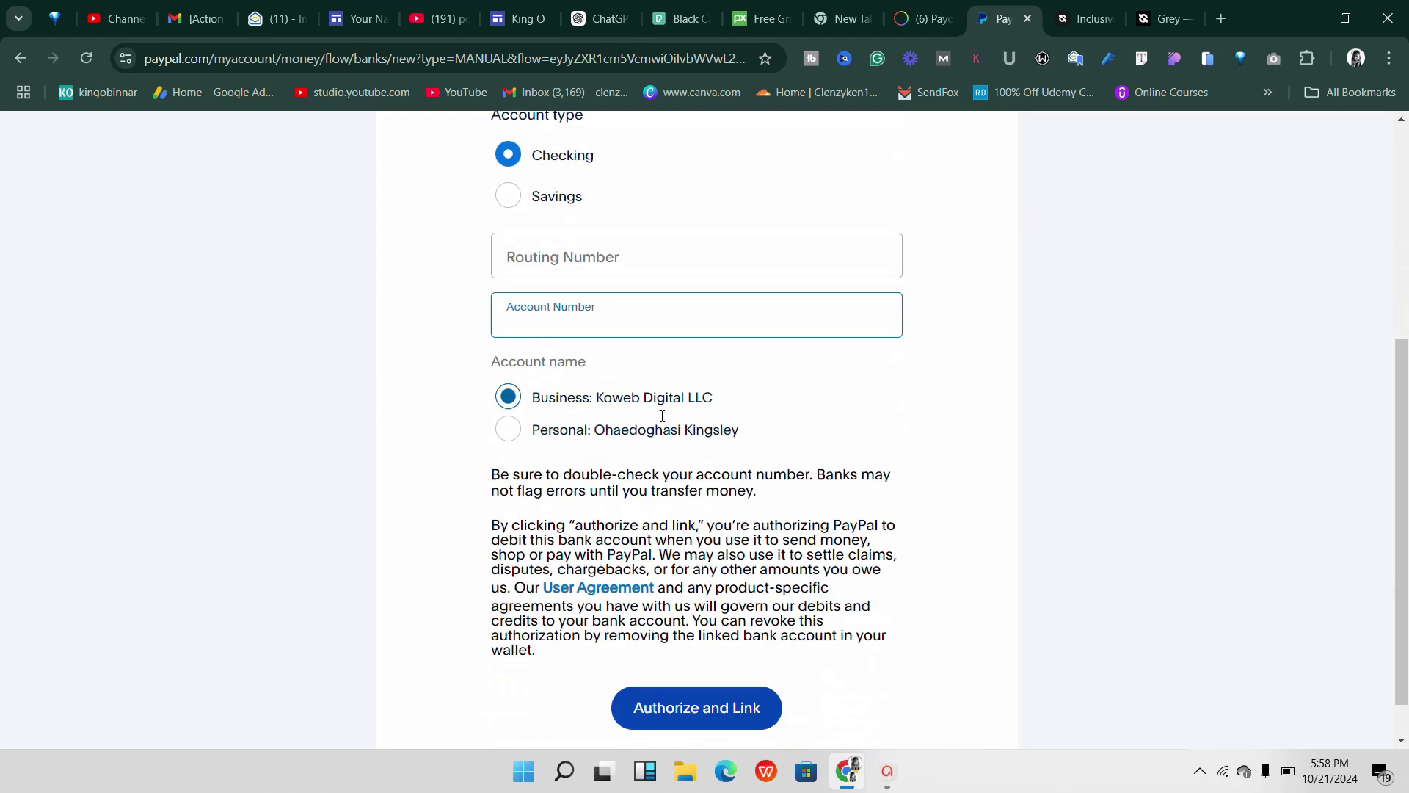
scroll(707, 390, up, 5)
click(923, 18)
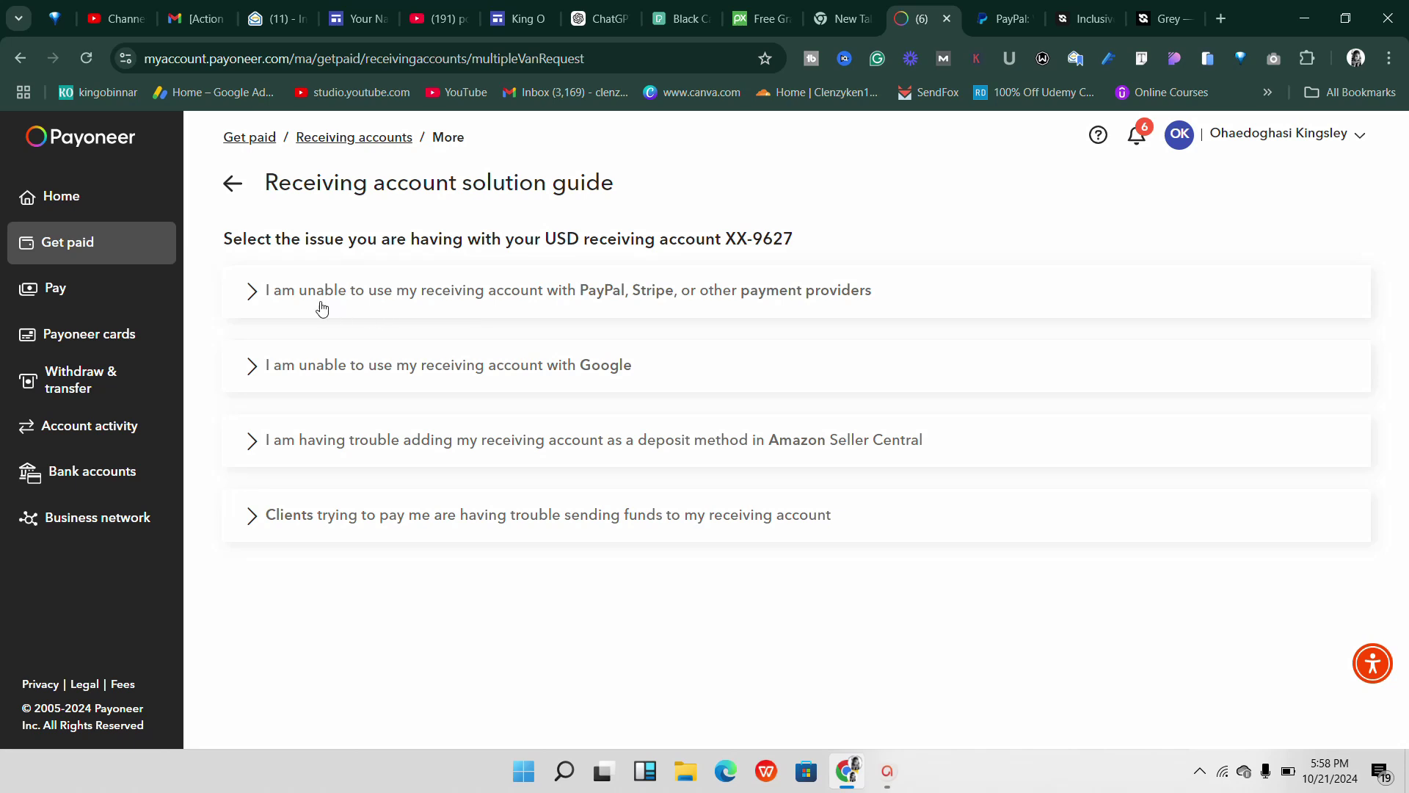
Expand the 'unable to use my receiving account with PayPal, Stripe' issue to read its fix.
click(534, 299)
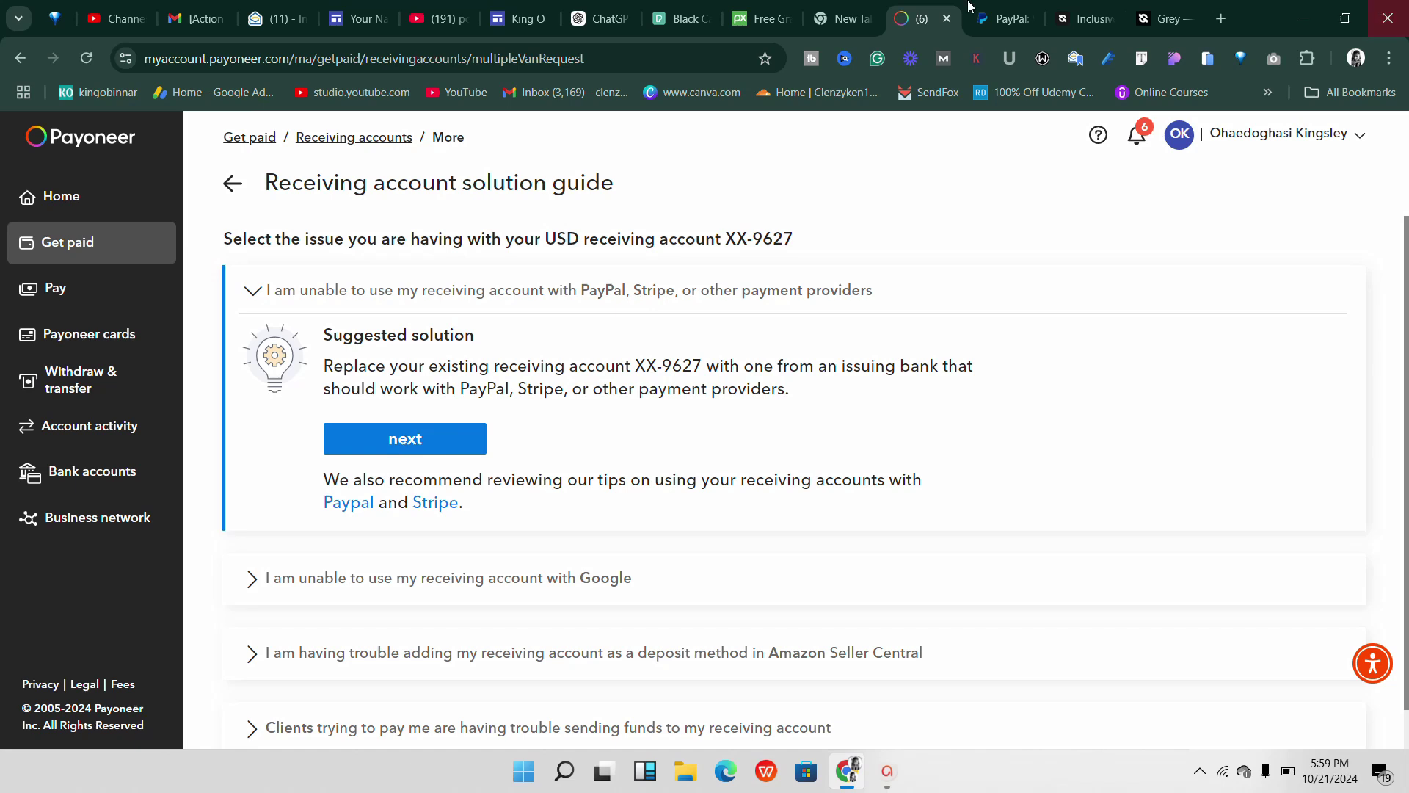
click(1016, 15)
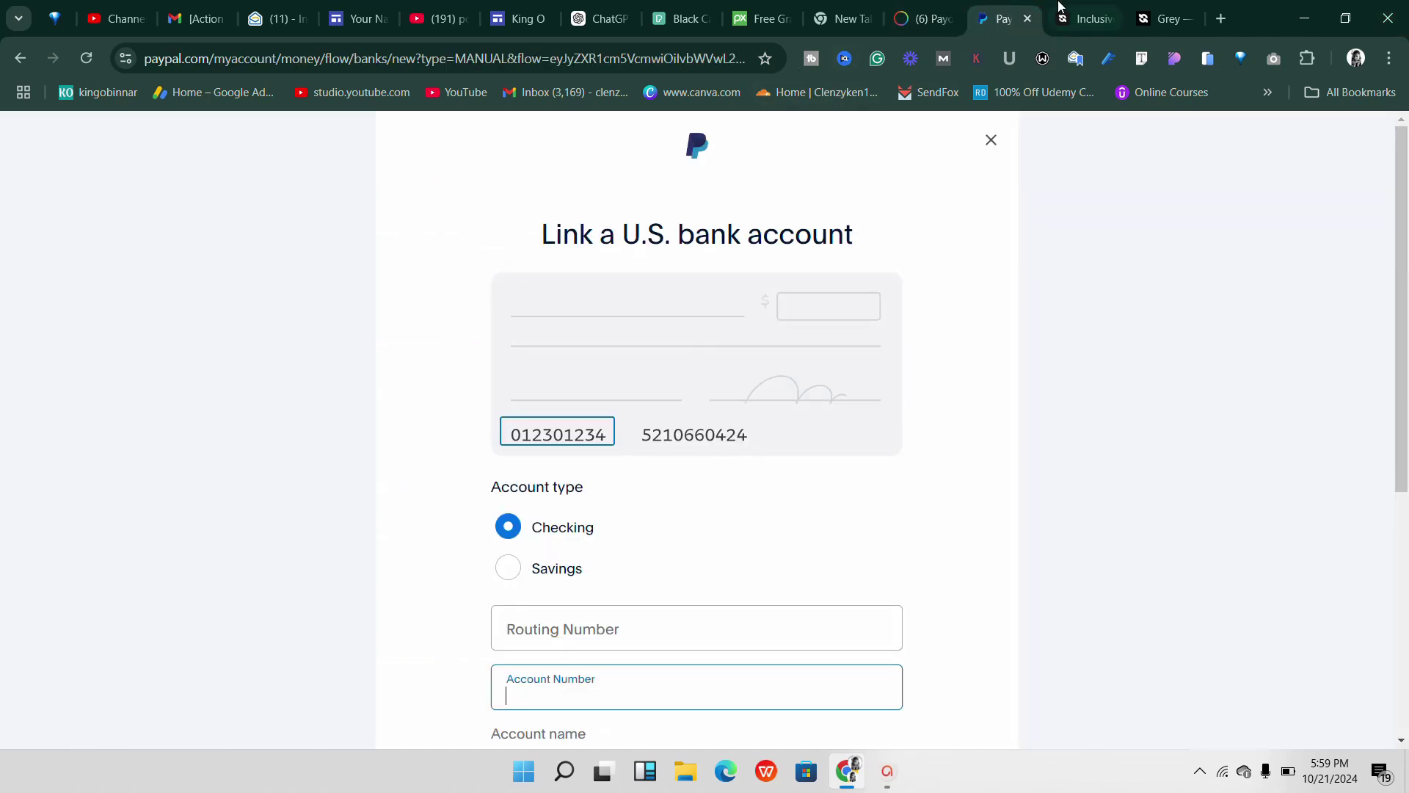
click(923, 18)
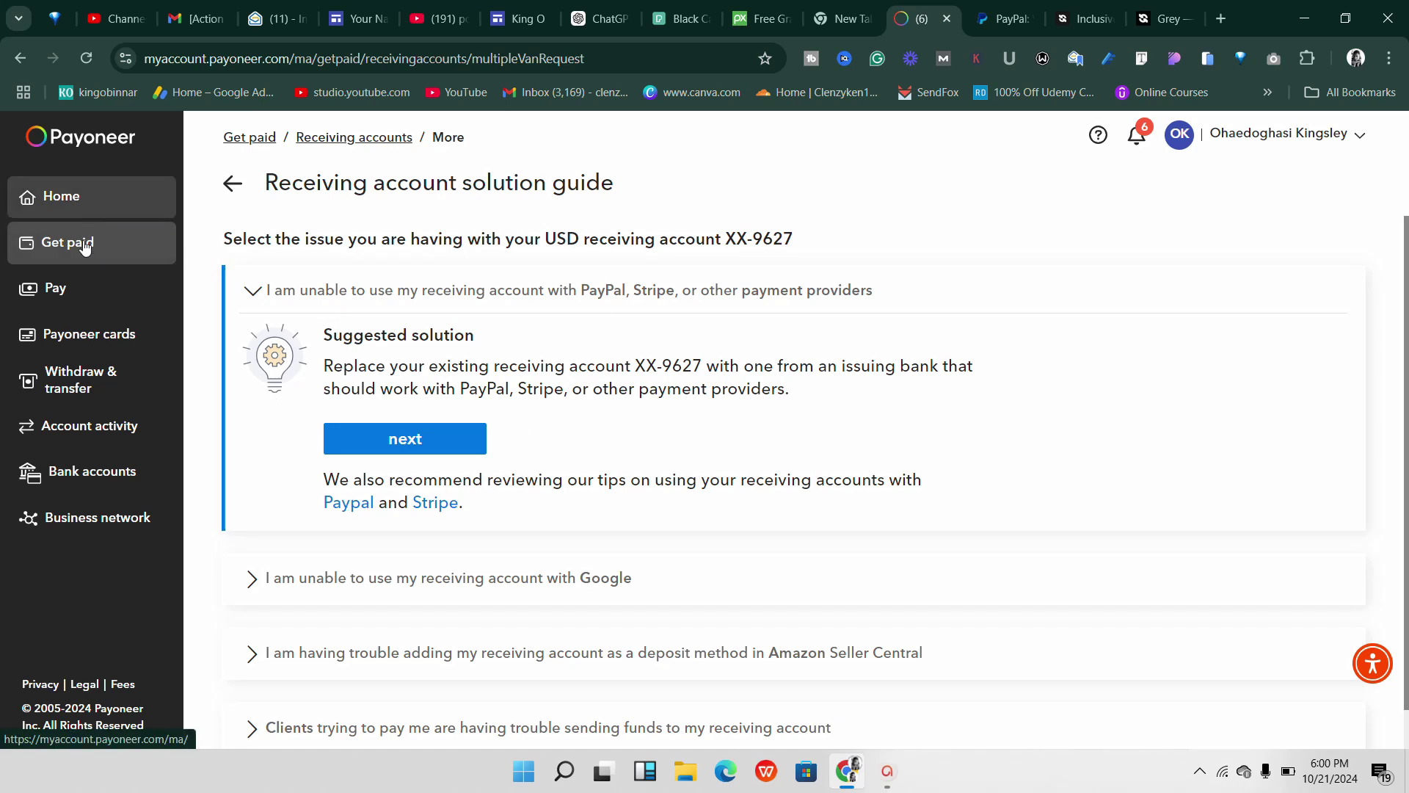
Go back to Receiving accounts, reopen the USD account details and copy its account number.
click(235, 184)
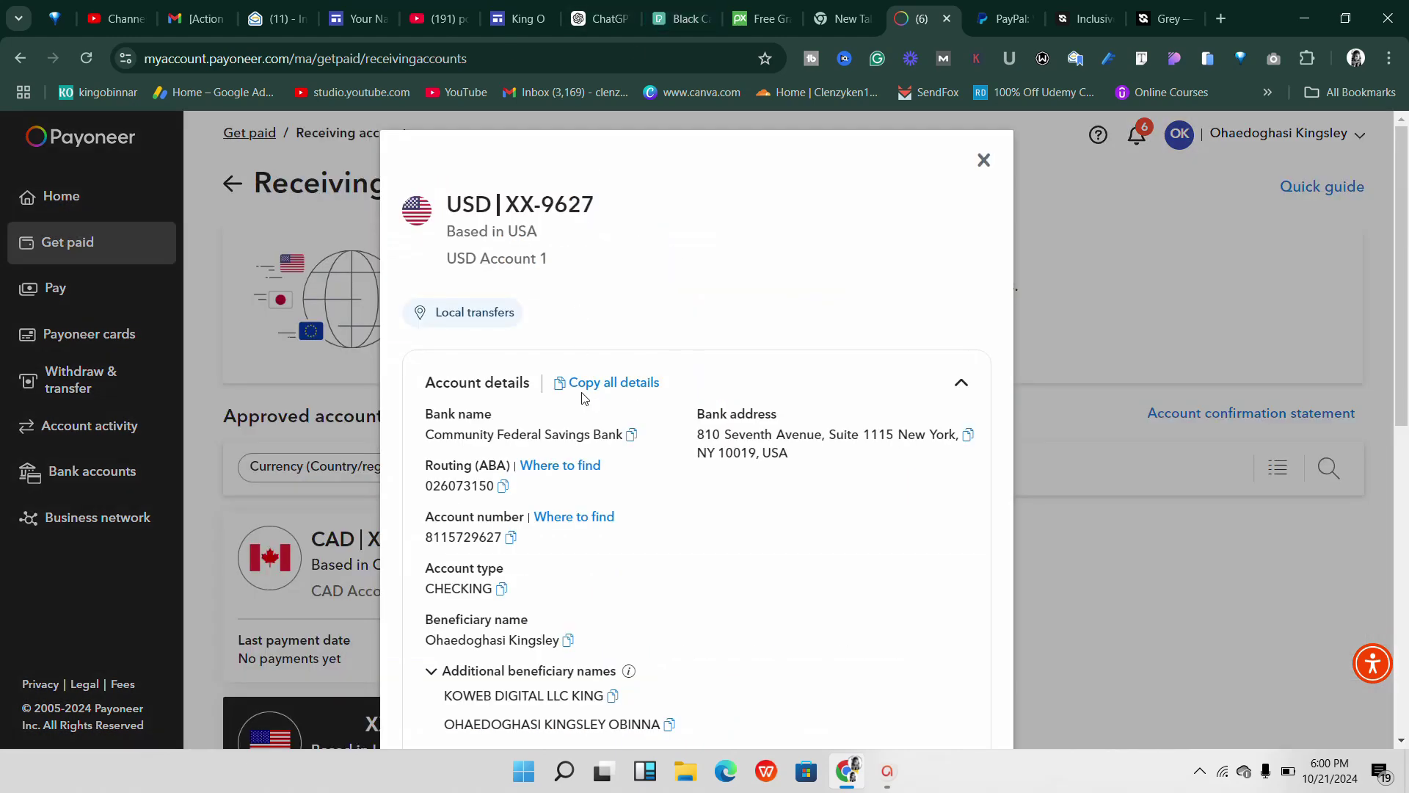
scroll(655, 420, down, 3)
scroll(656, 419, up, 5)
scroll(654, 409, down, 4)
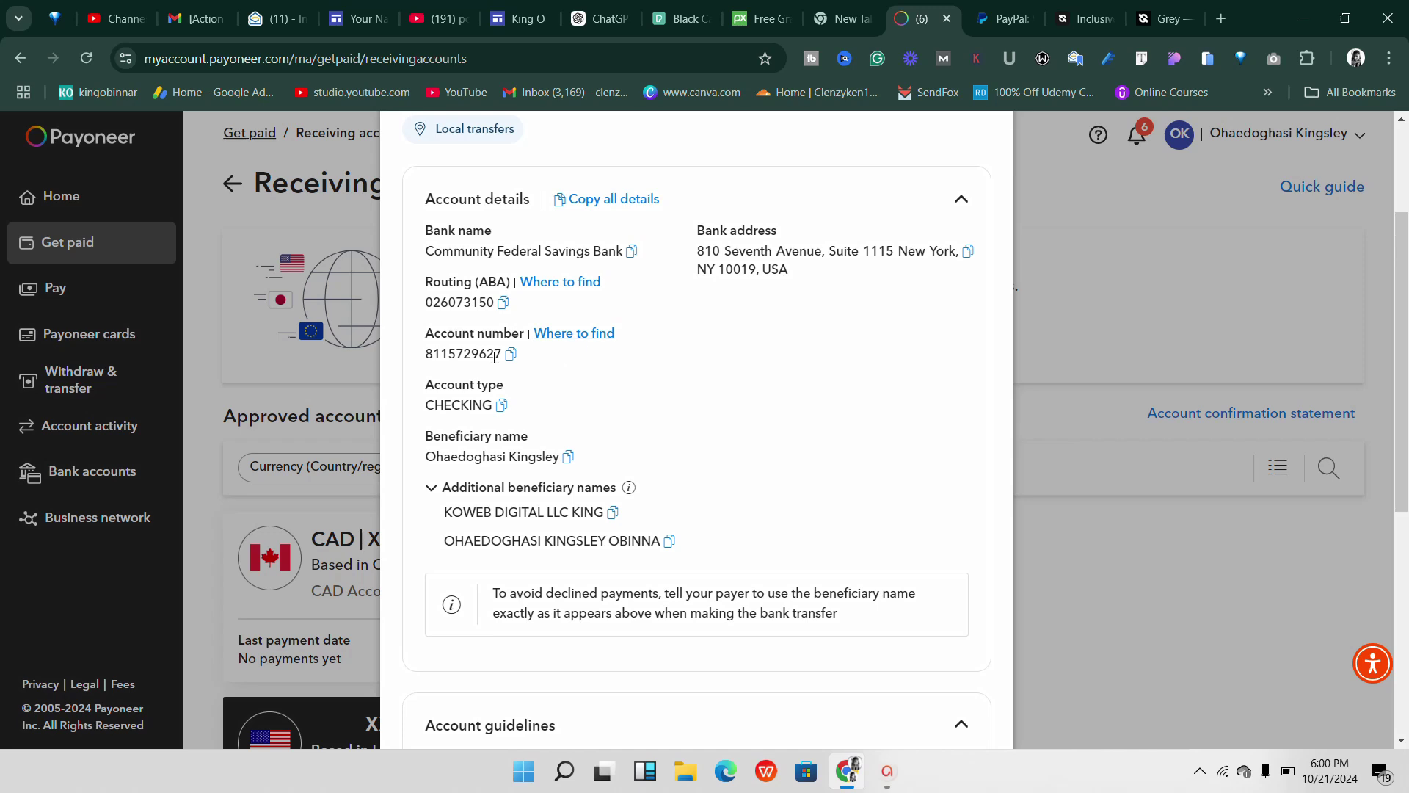
click(510, 353)
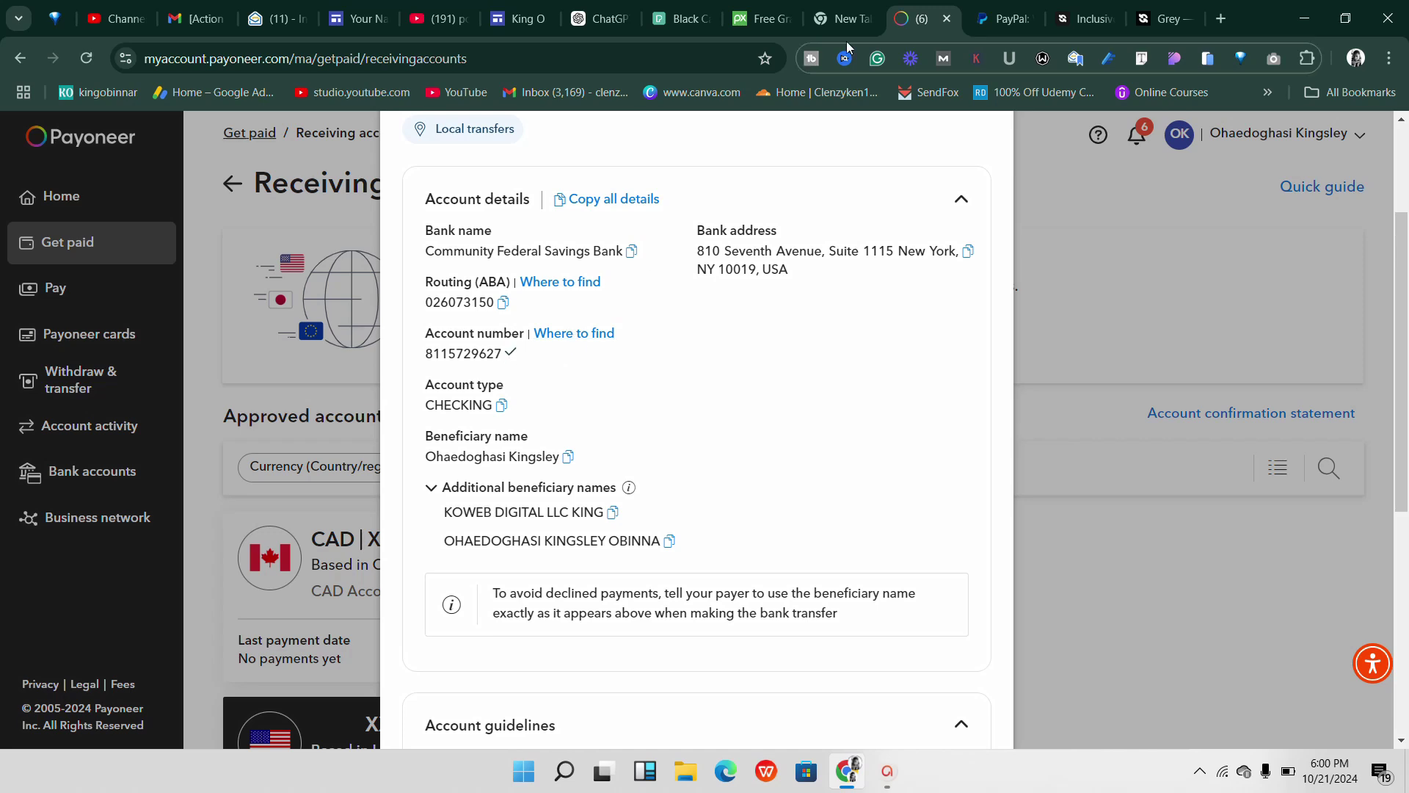
Paste the copied Payoneer account number into PayPal's Account Number field.
click(1011, 17)
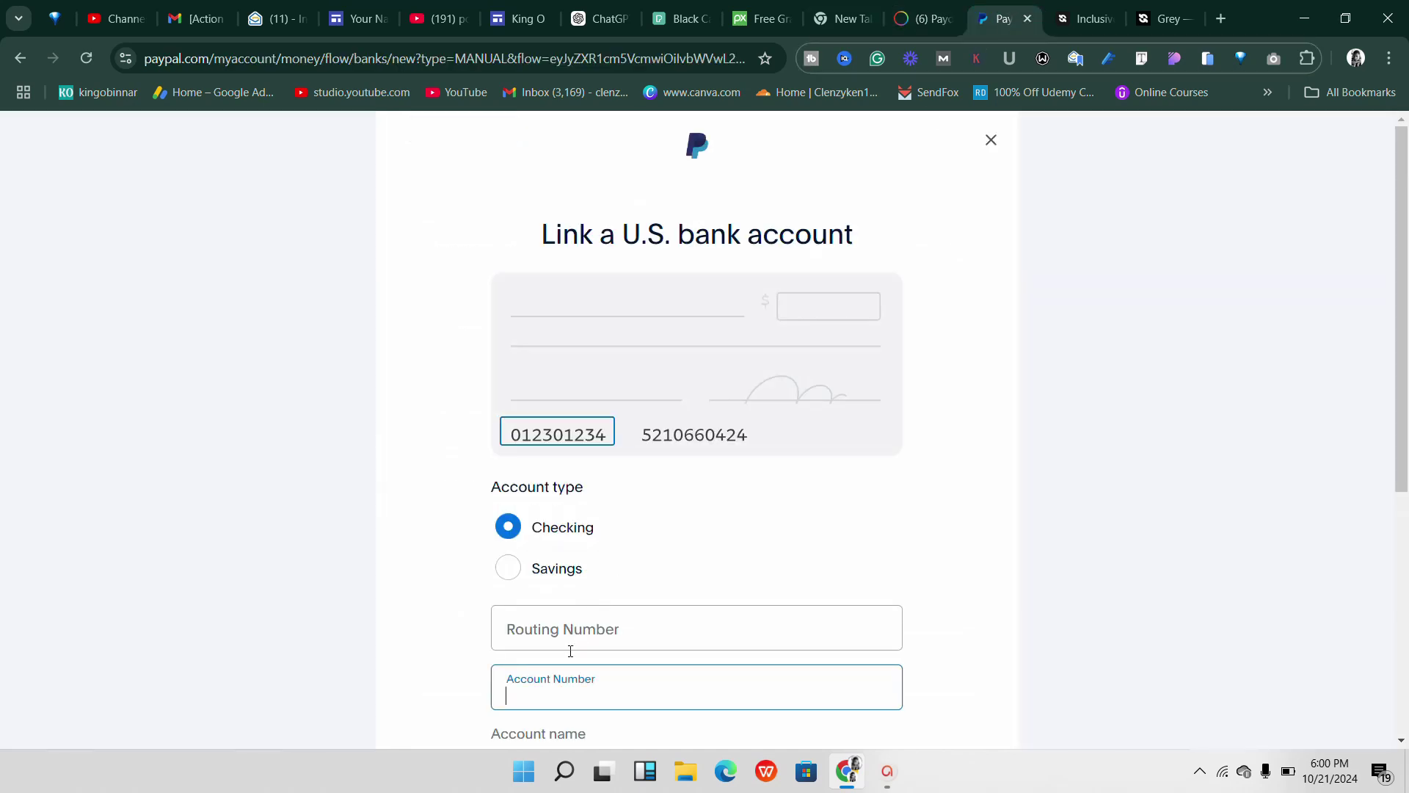
right_click(564, 686)
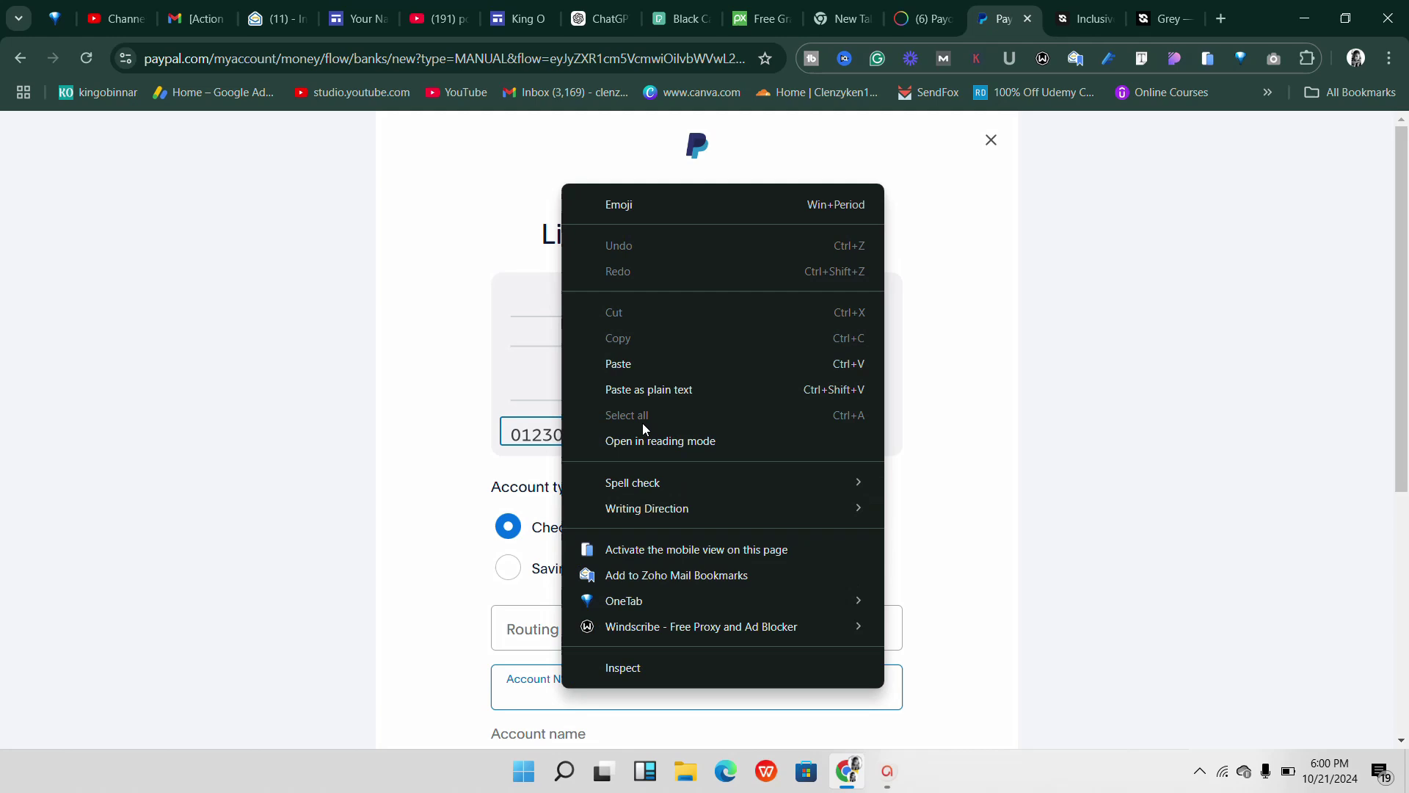
click(632, 363)
click(560, 642)
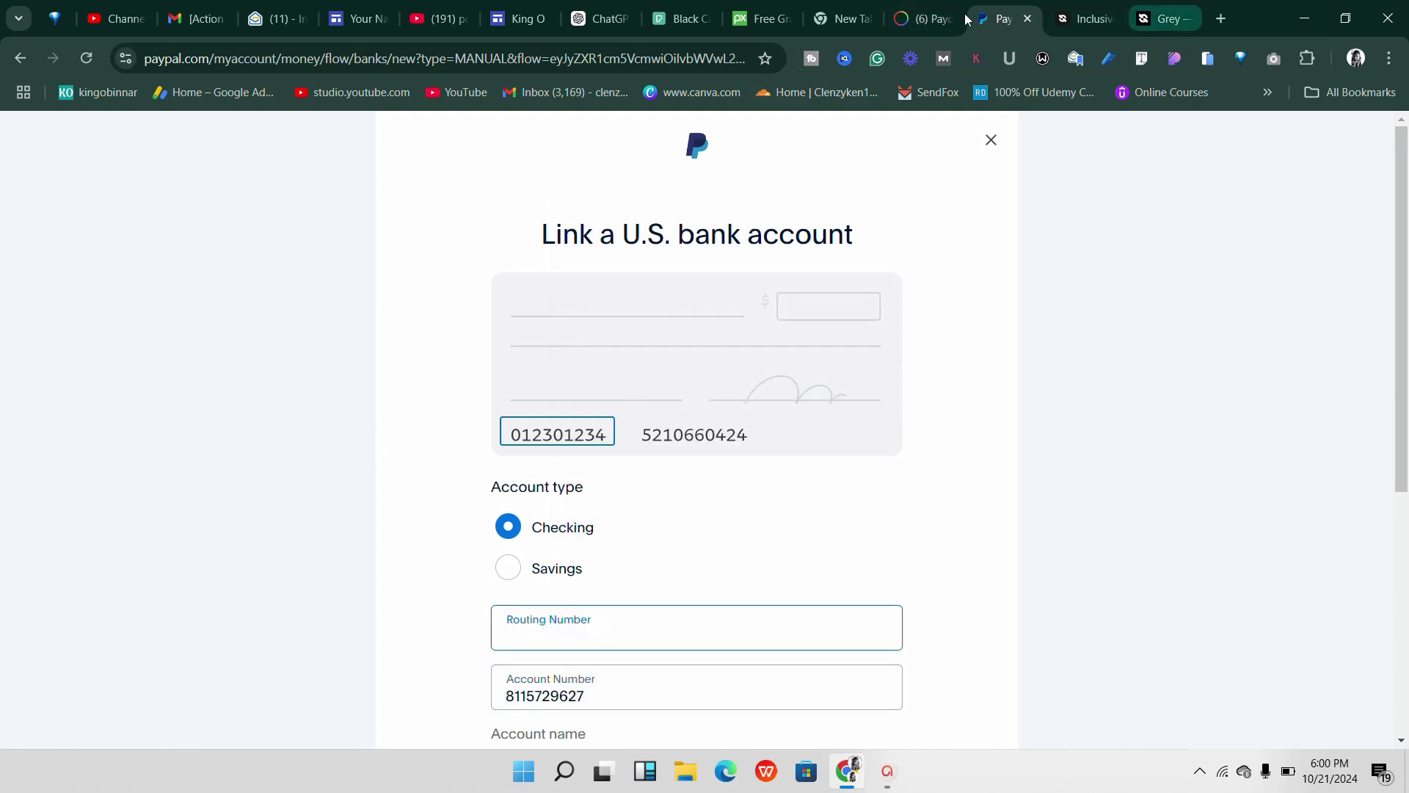
Copy Payoneer's routing number 026073150 and paste it into PayPal's Routing Number field.
click(918, 18)
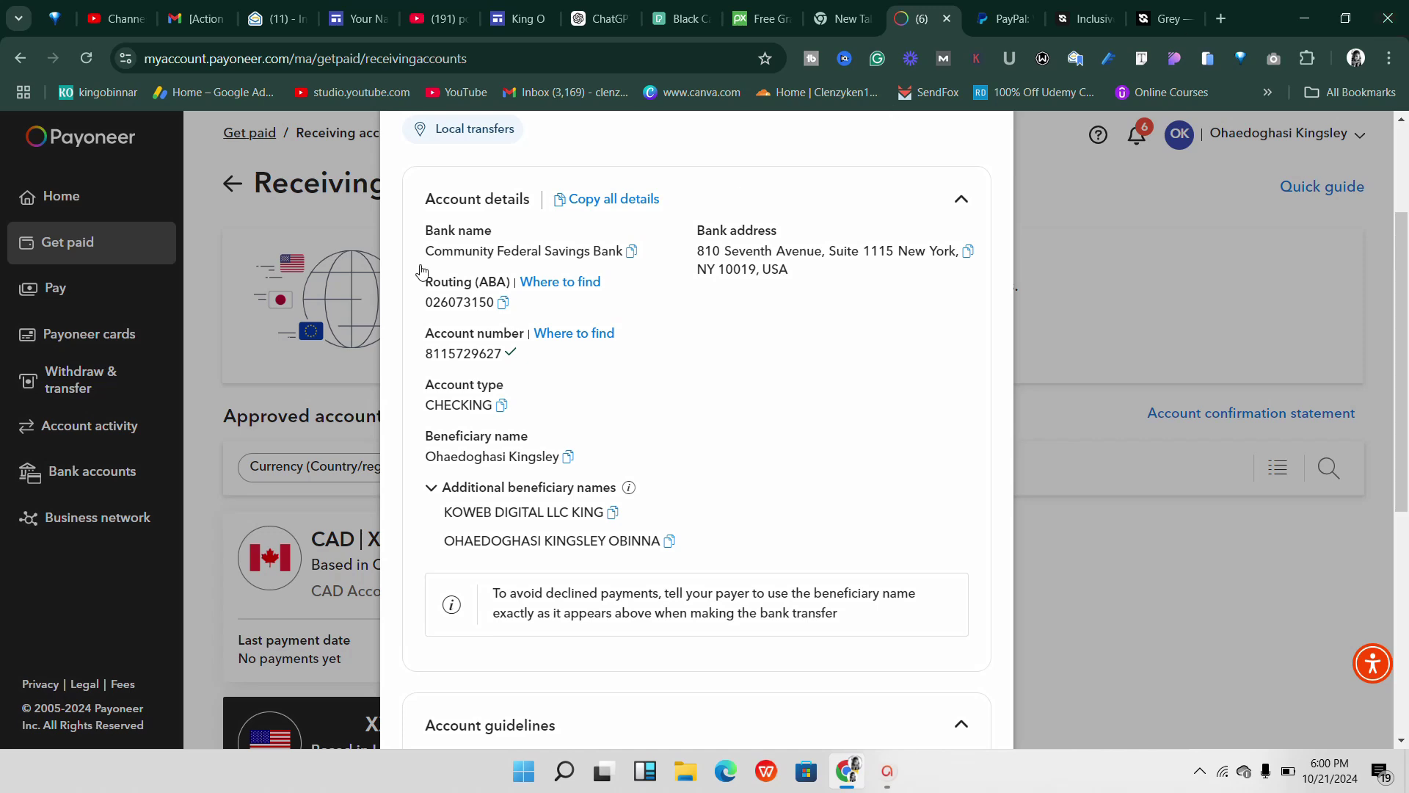
click(504, 303)
click(1007, 24)
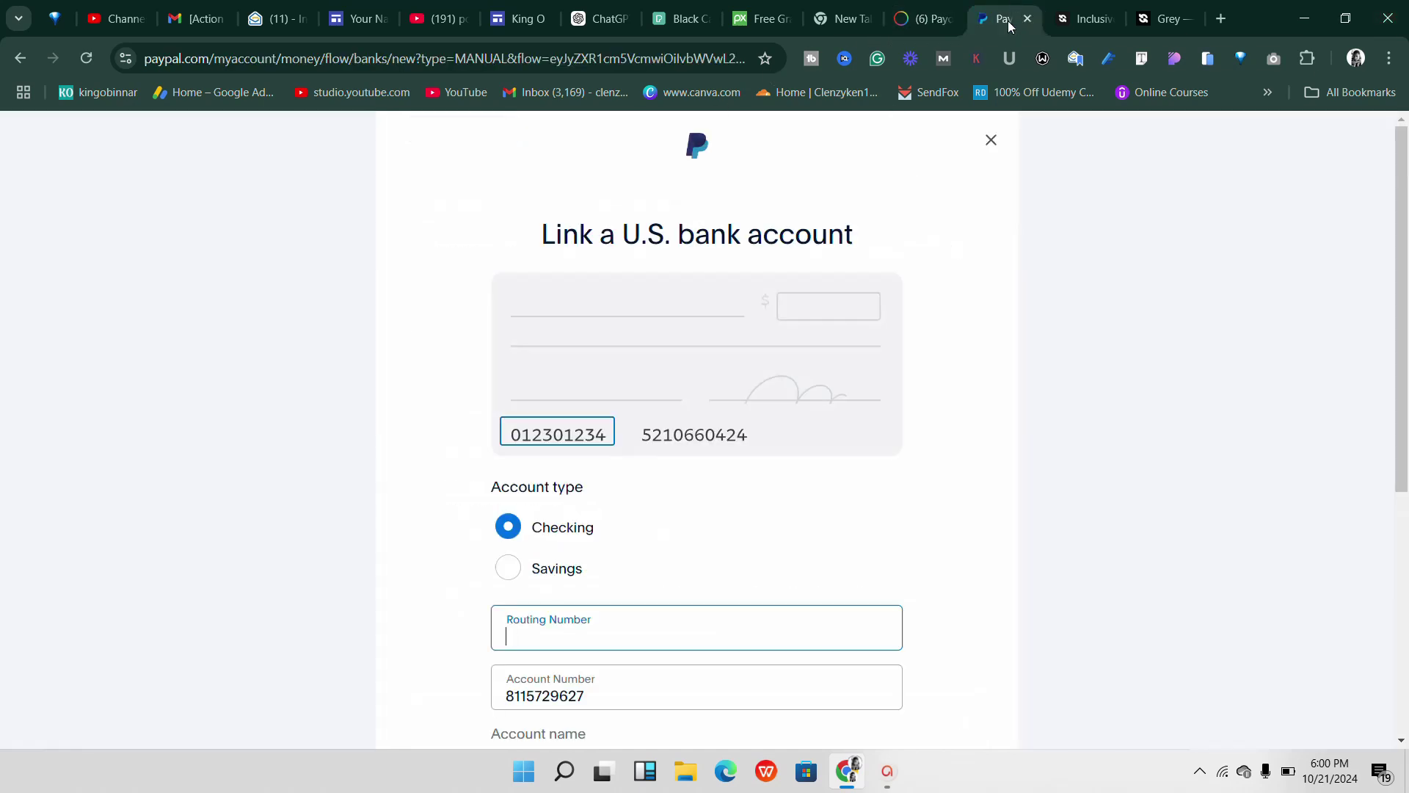
right_click(533, 632)
click(606, 305)
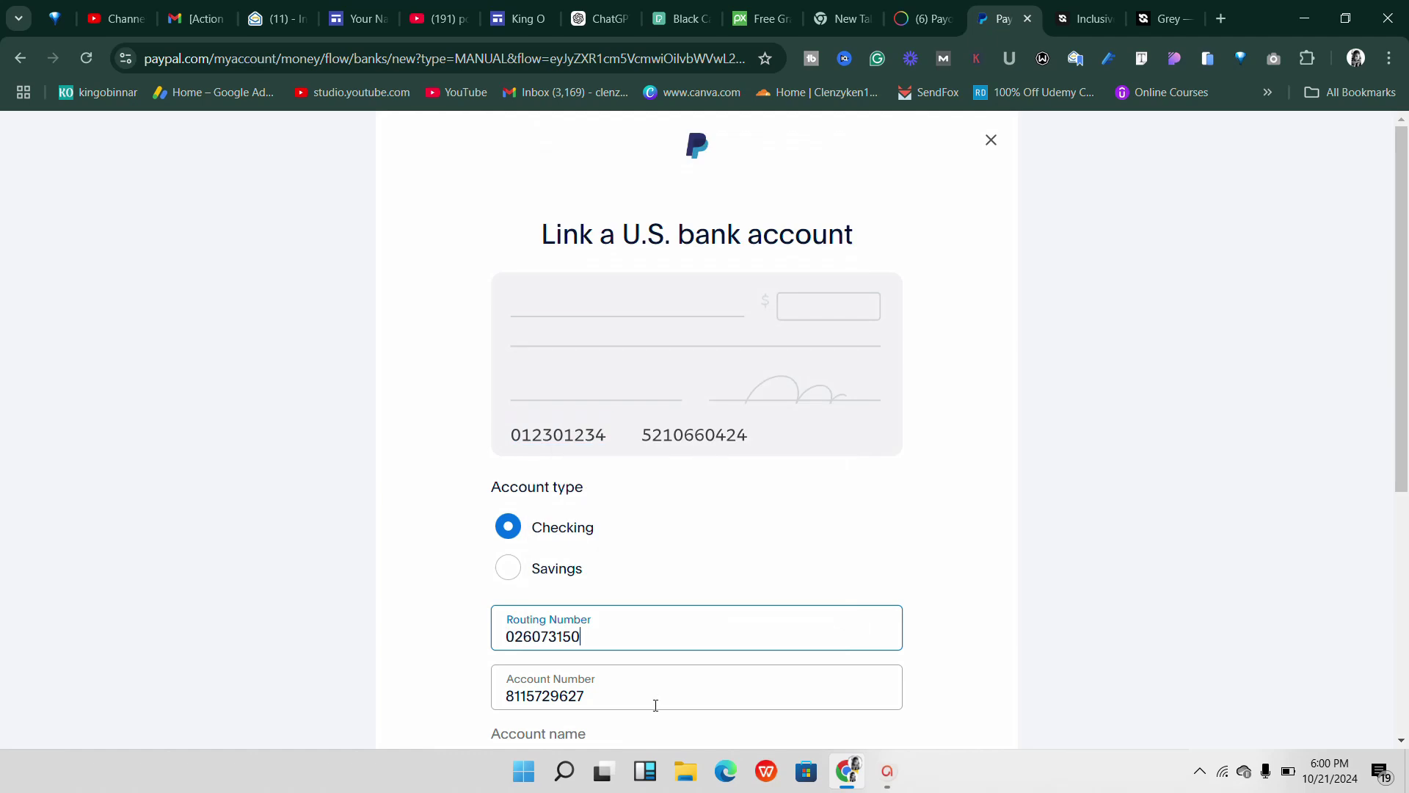
scroll(696, 596, down, 3)
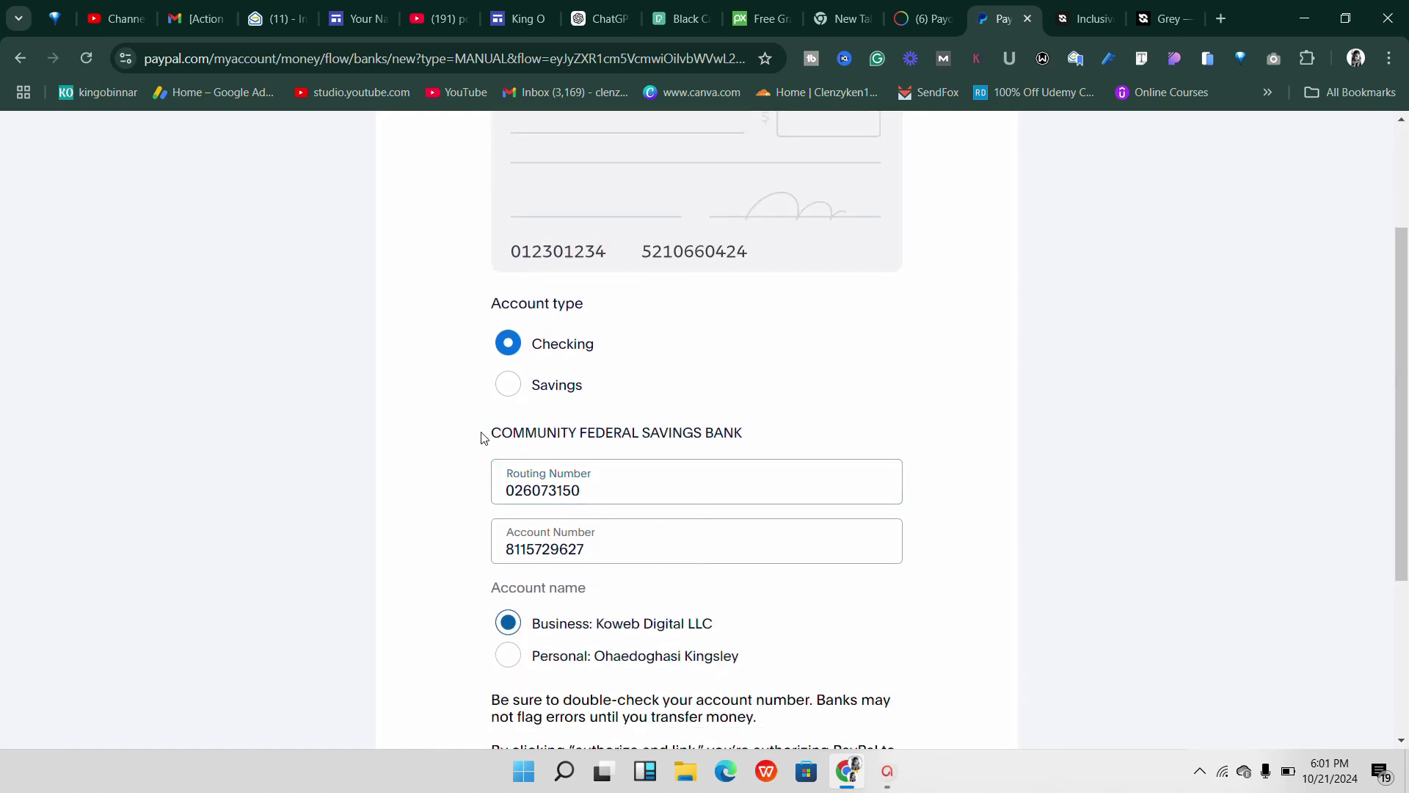
Highlight the Community Federal Savings Bank name to check it, then deselect it.
drag(483, 437, 744, 438)
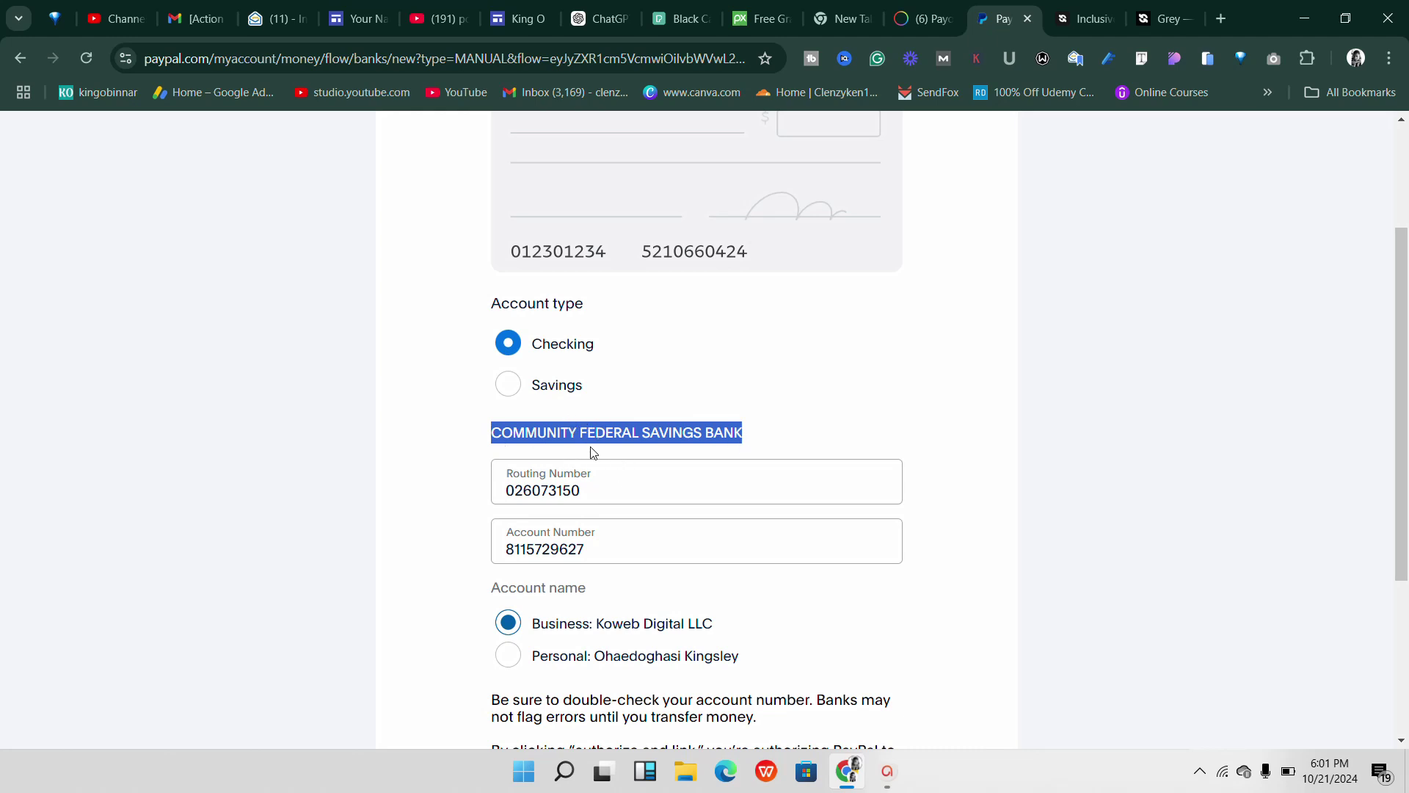
click(578, 397)
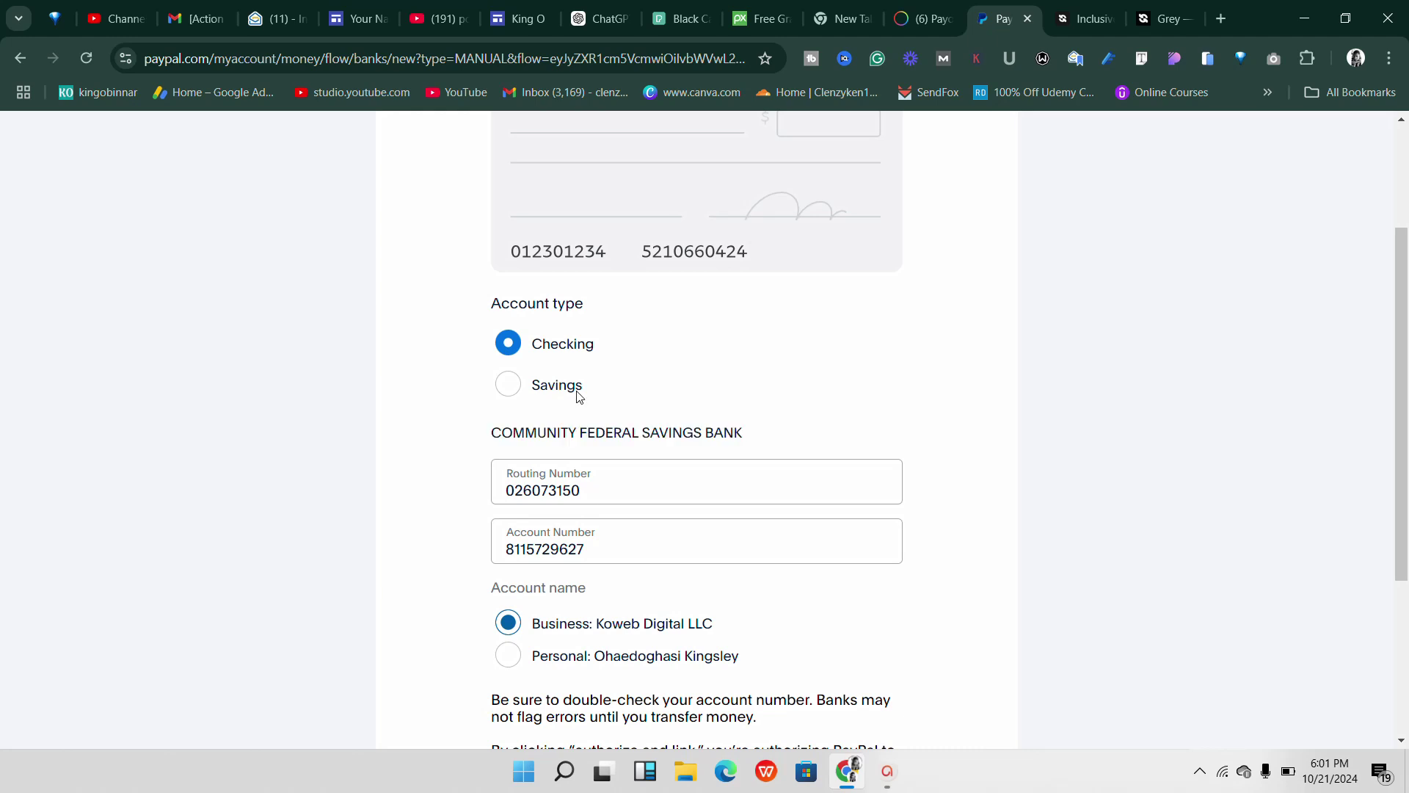
scroll(557, 616, down, 1)
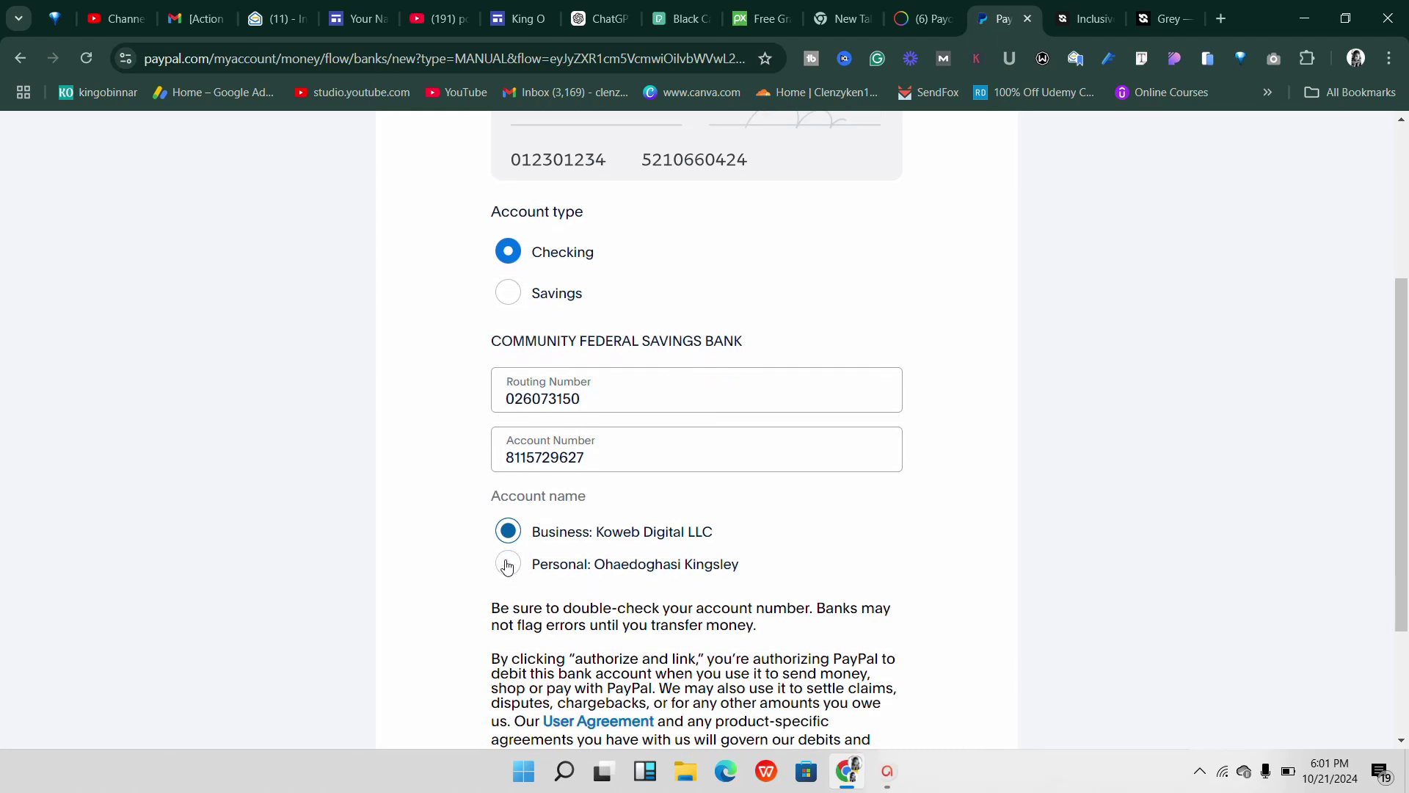
Switch the Account name to Personal and review the rest of the form.
click(507, 562)
scroll(573, 575, down, 2)
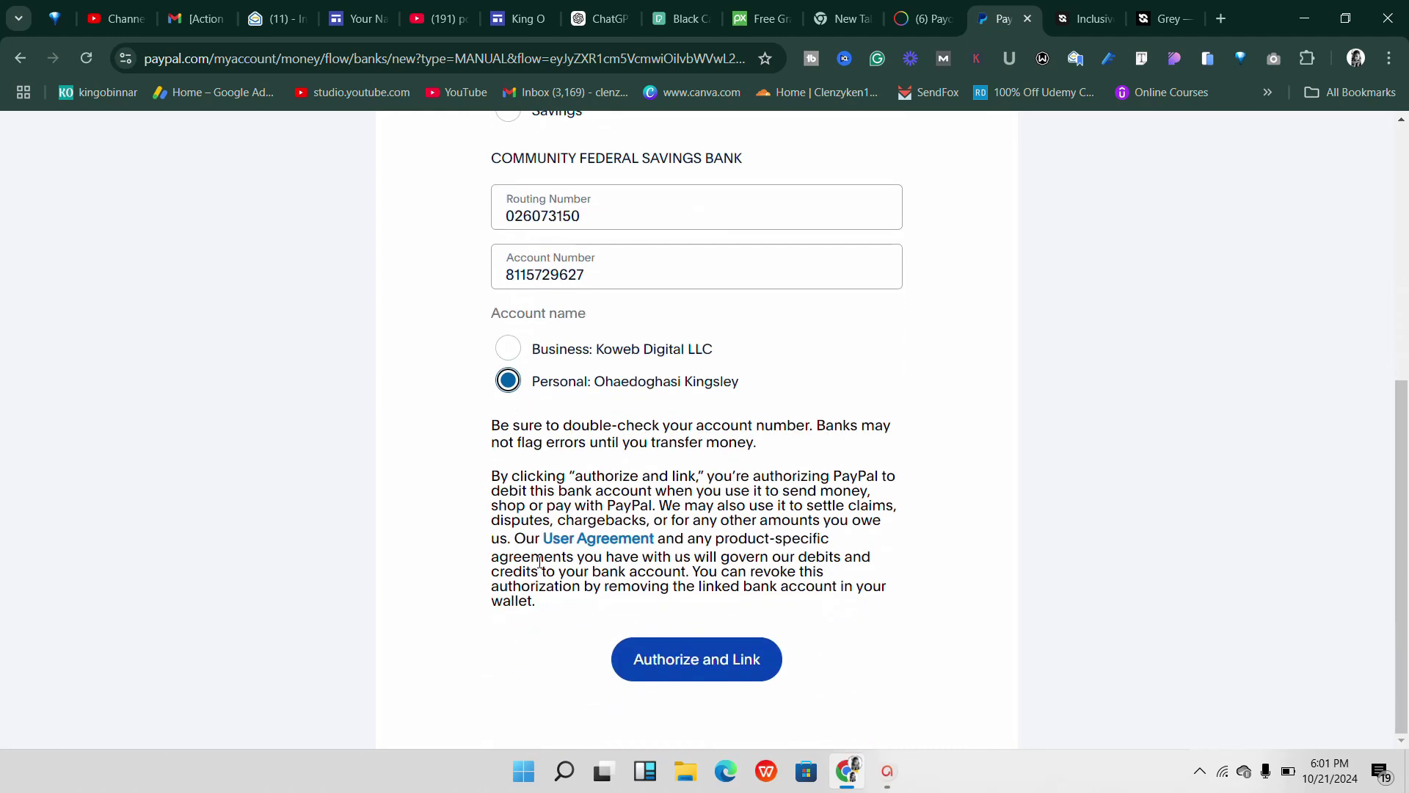
scroll(631, 575, up, 2)
scroll(691, 576, down, 2)
scroll(662, 609, up, 4)
scroll(664, 624, down, 3)
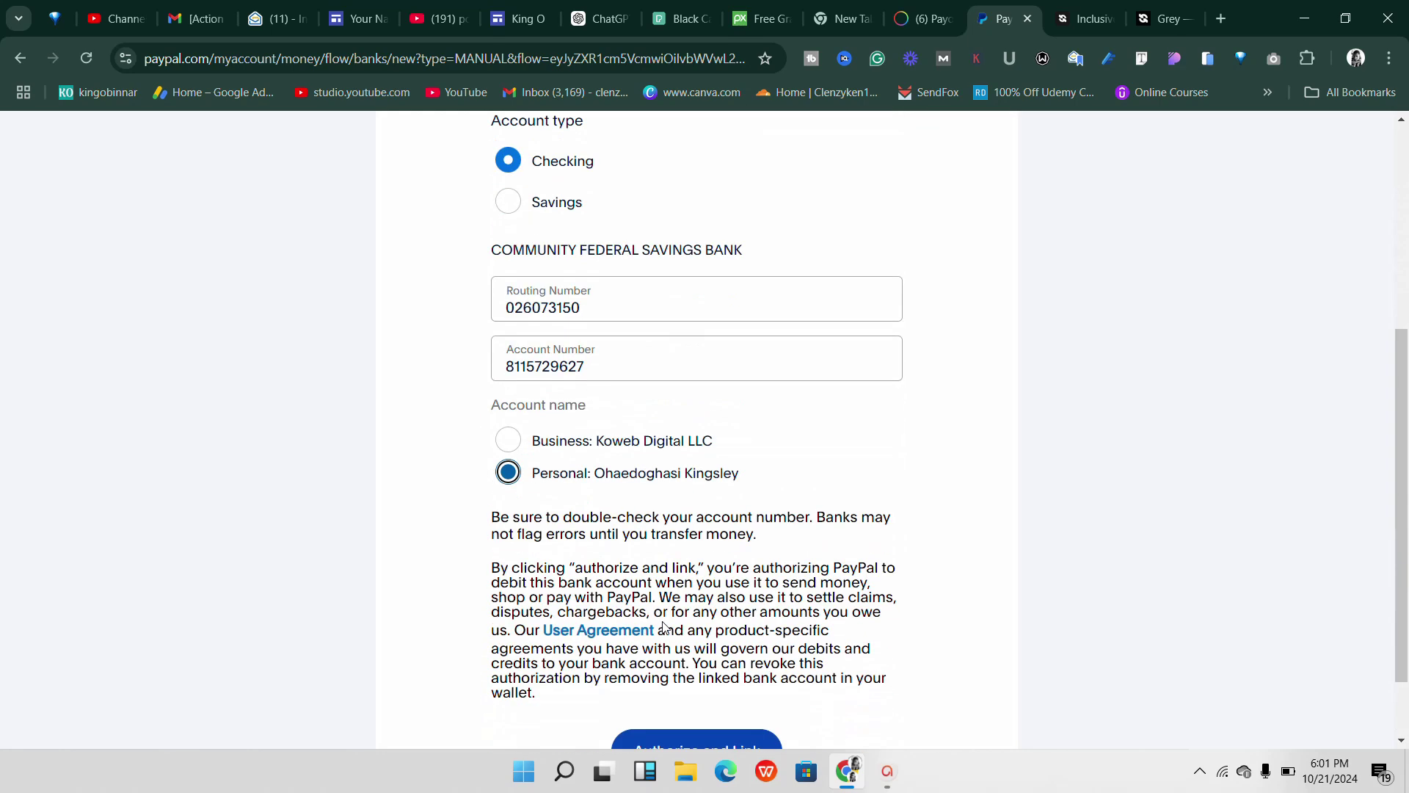
scroll(689, 646, down, 2)
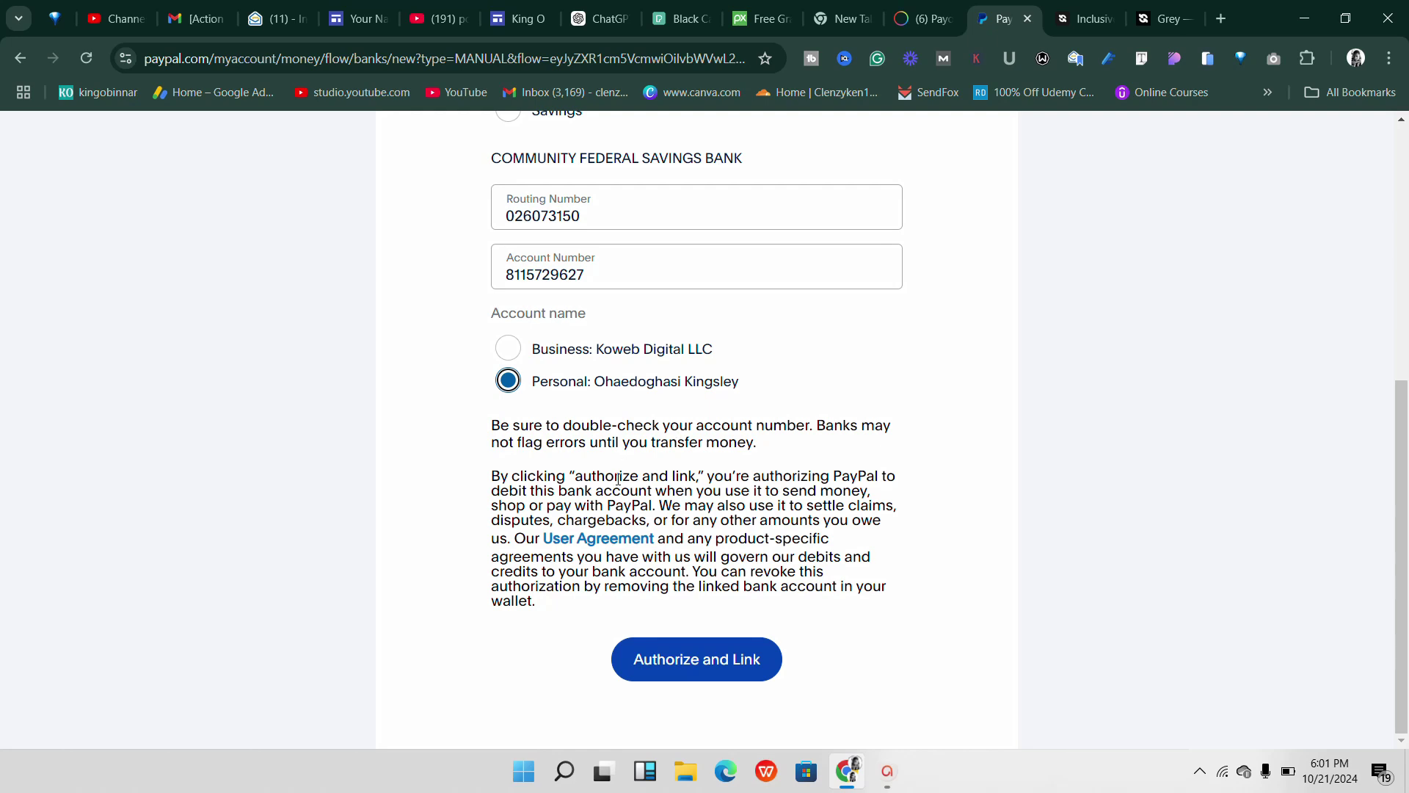
scroll(577, 471, up, 2)
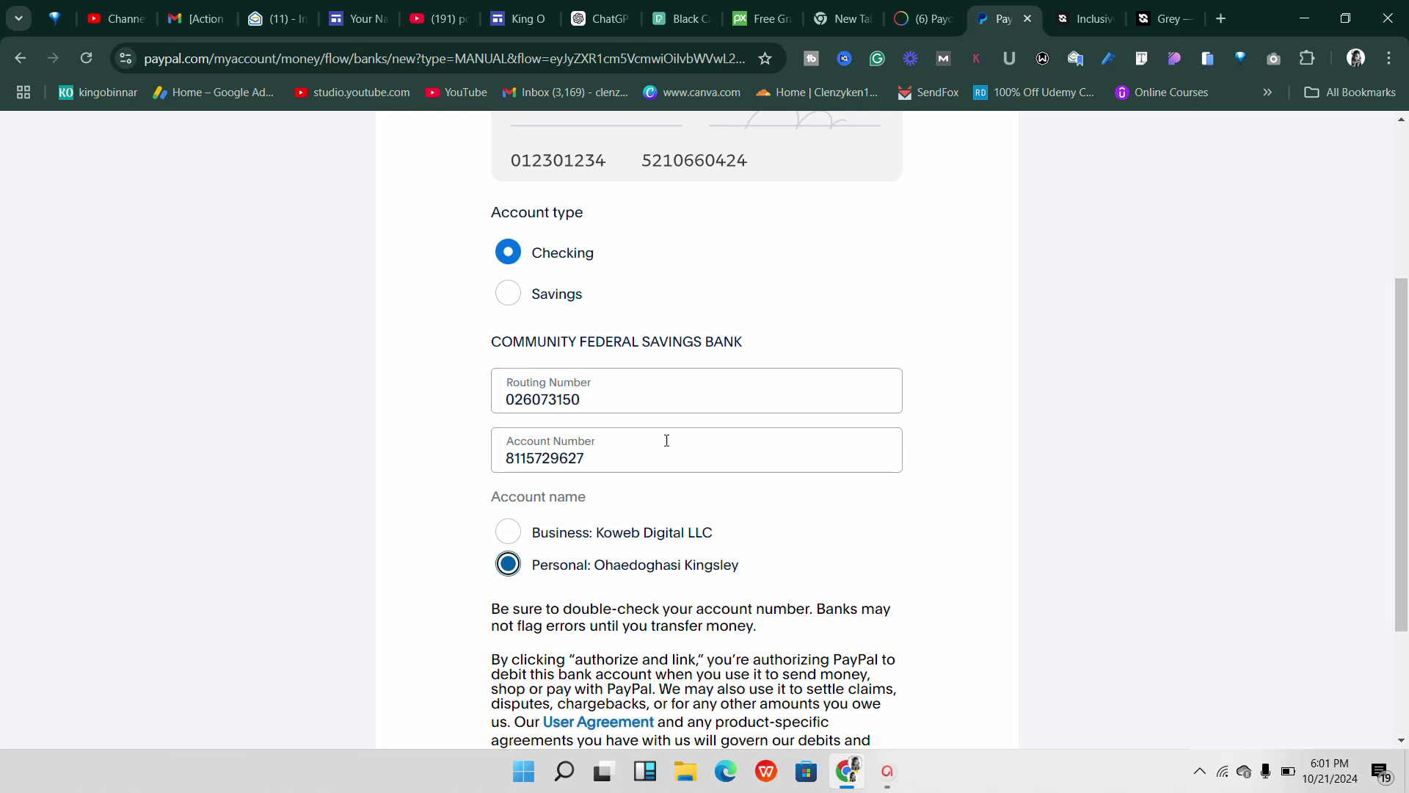
scroll(629, 425, down, 1)
scroll(658, 438, up, 5)
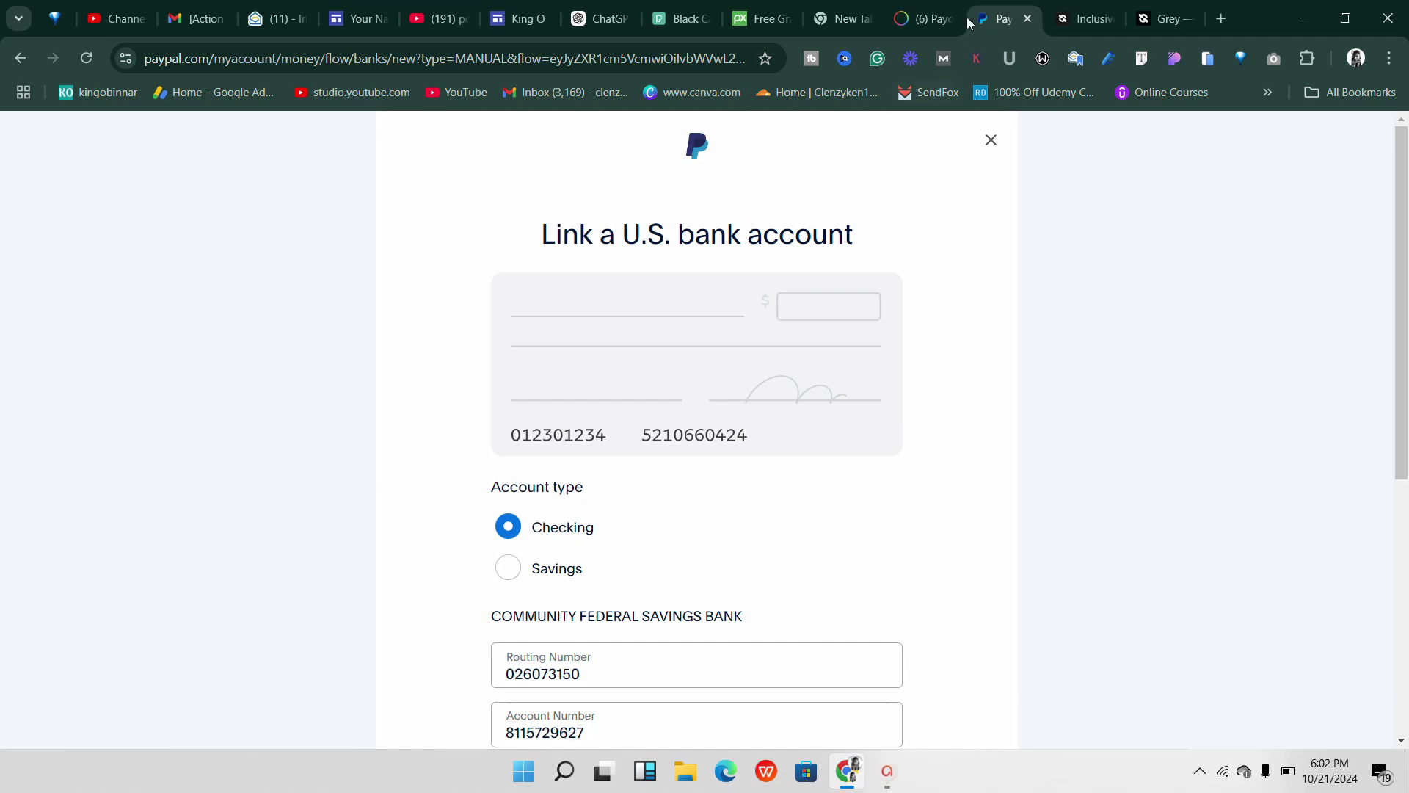
Open the Cleva web app at app.getcleva.com in a new tab.
click(1229, 16)
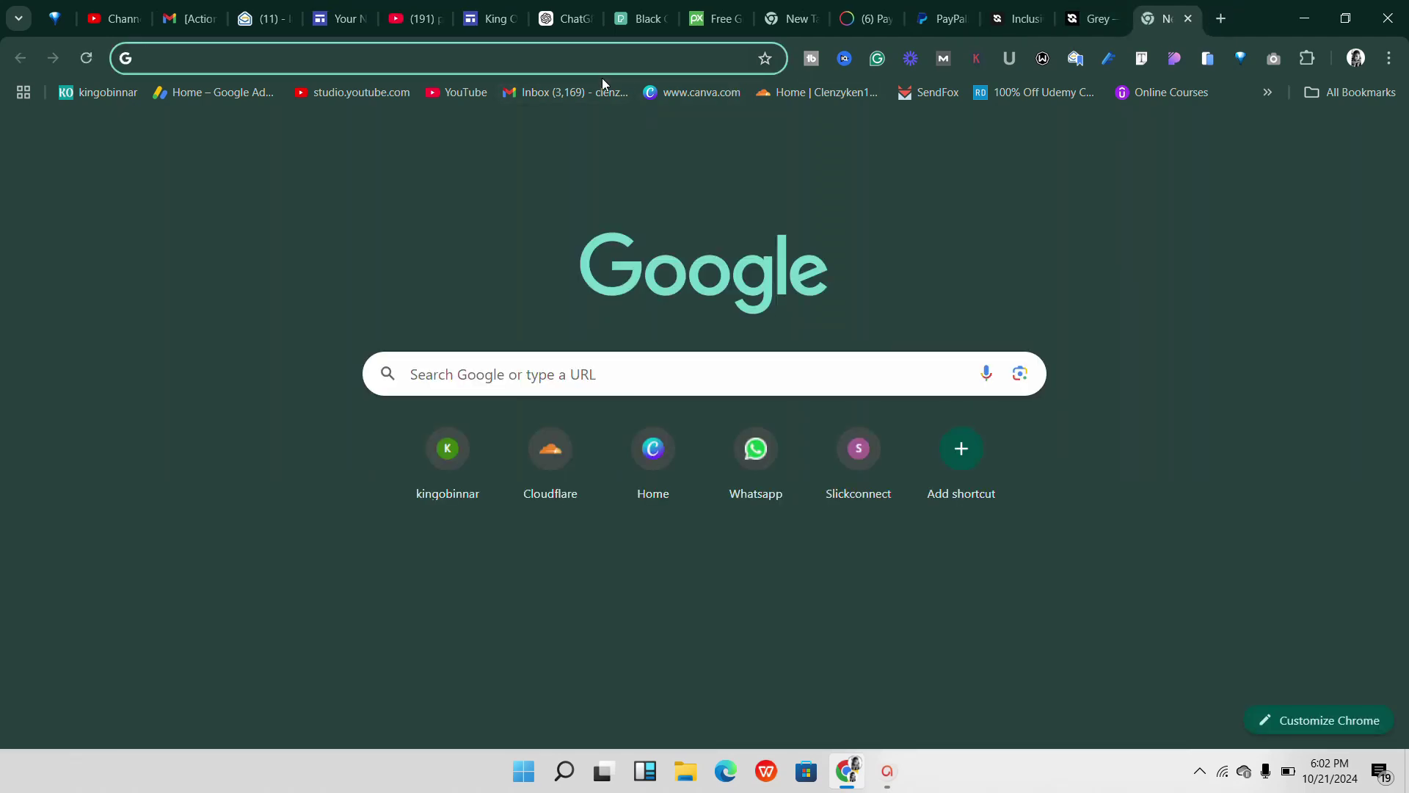
text(get)
key(Return)
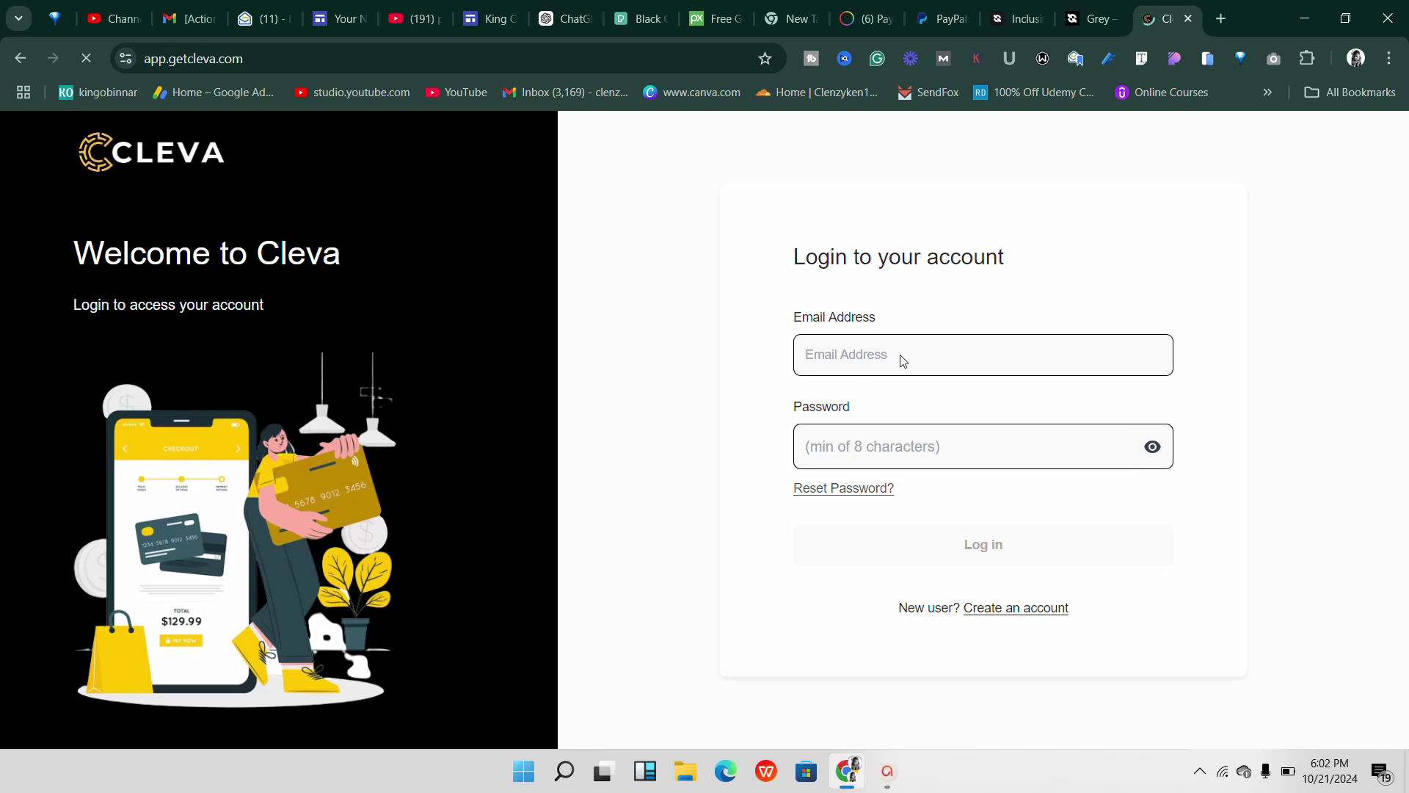
Log in to Cleva with the saved autofill email and password.
click(903, 357)
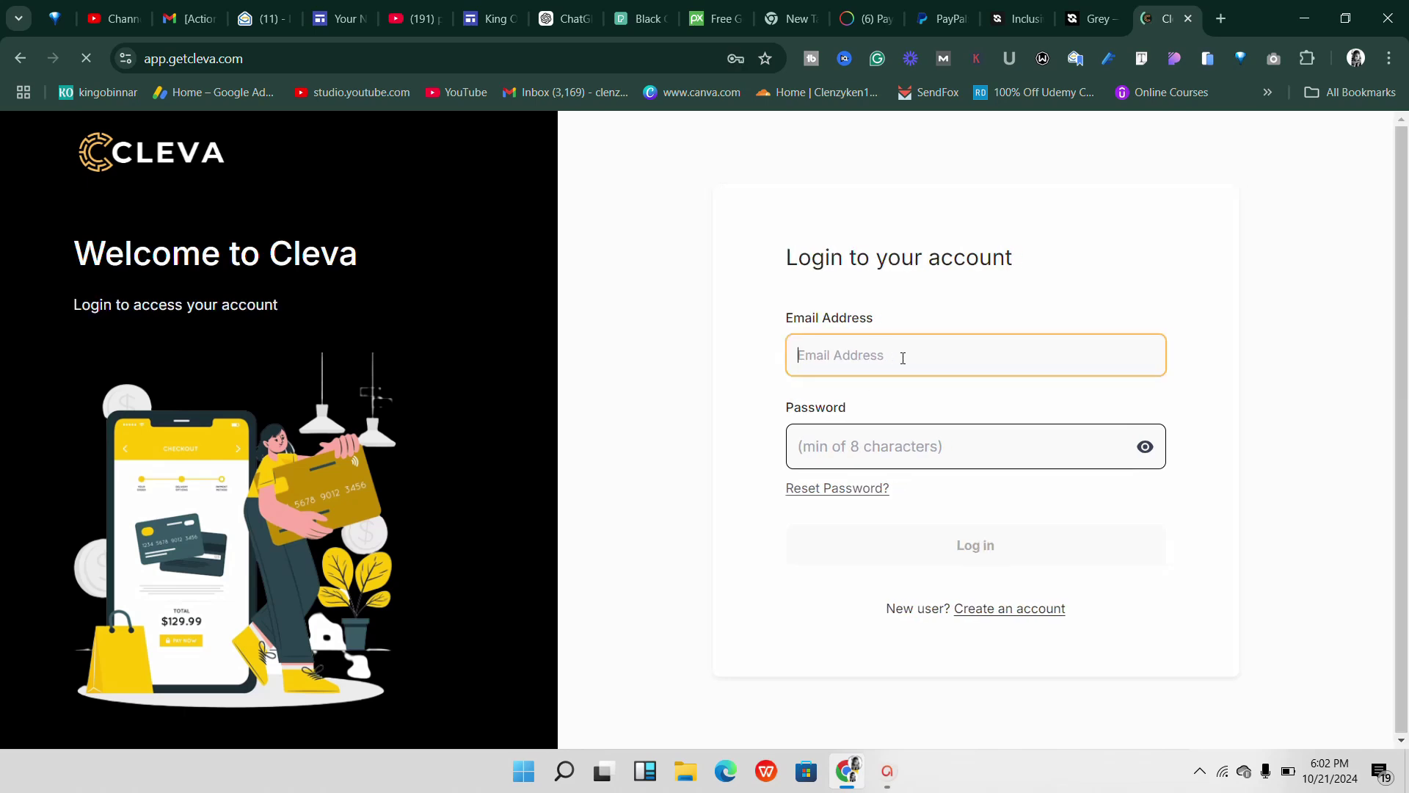
click(902, 357)
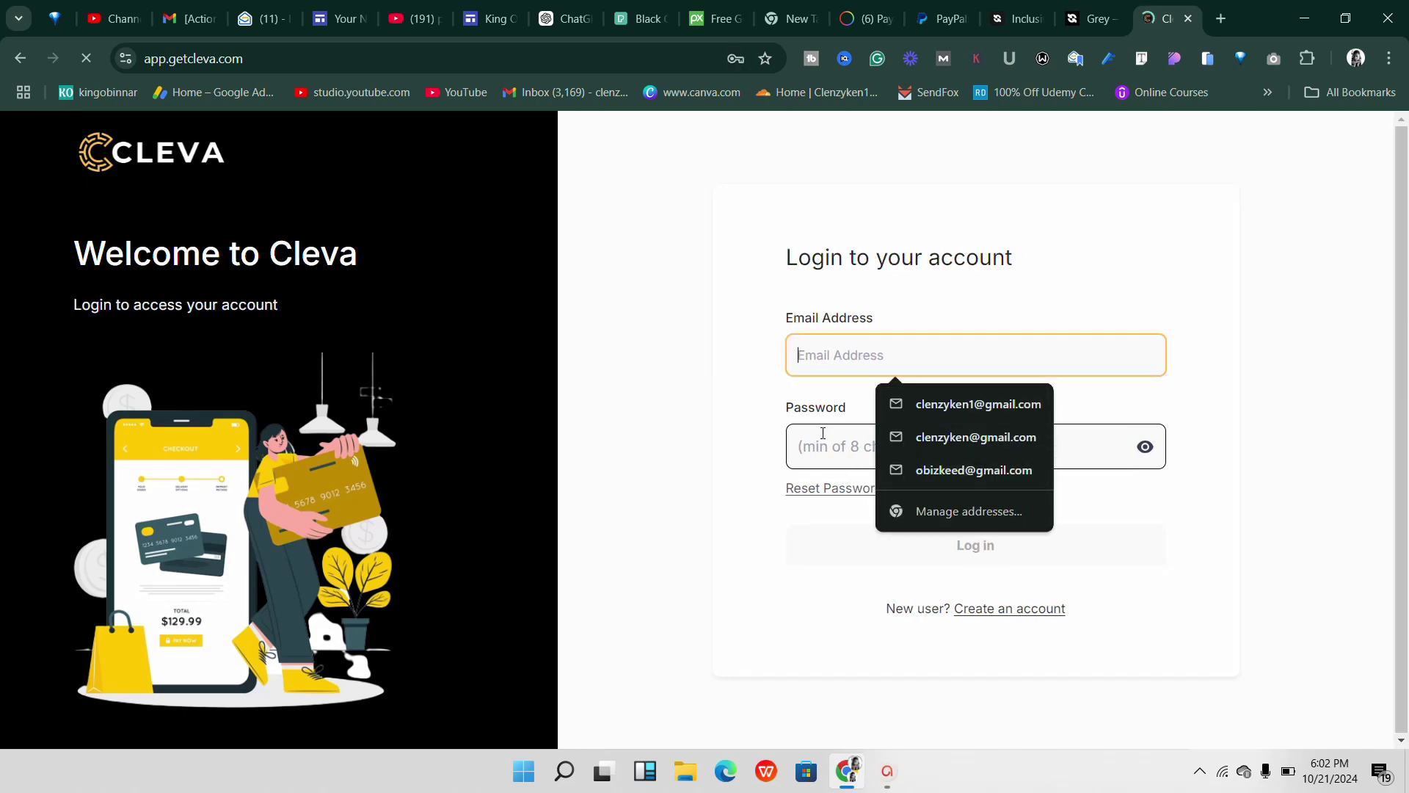
click(968, 502)
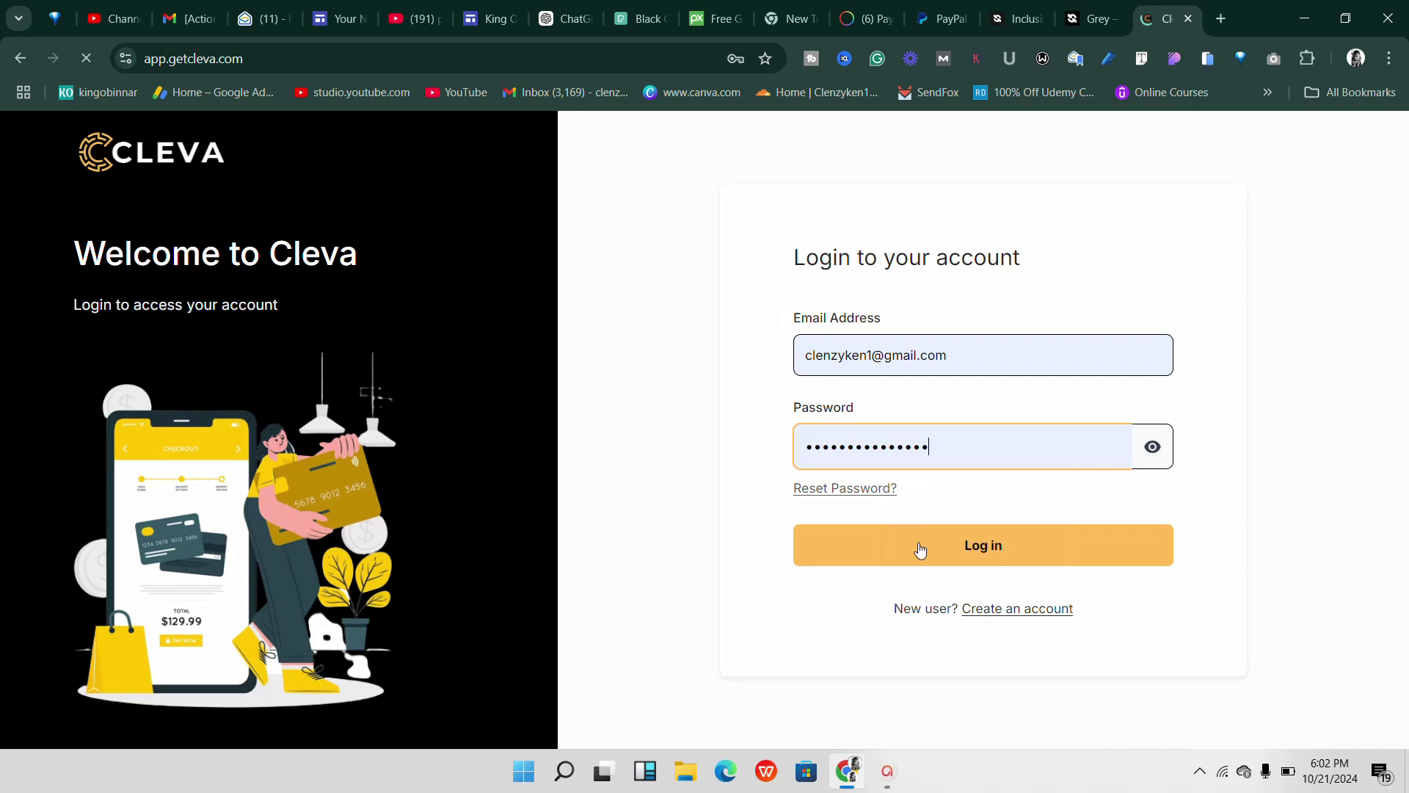
key(Return)
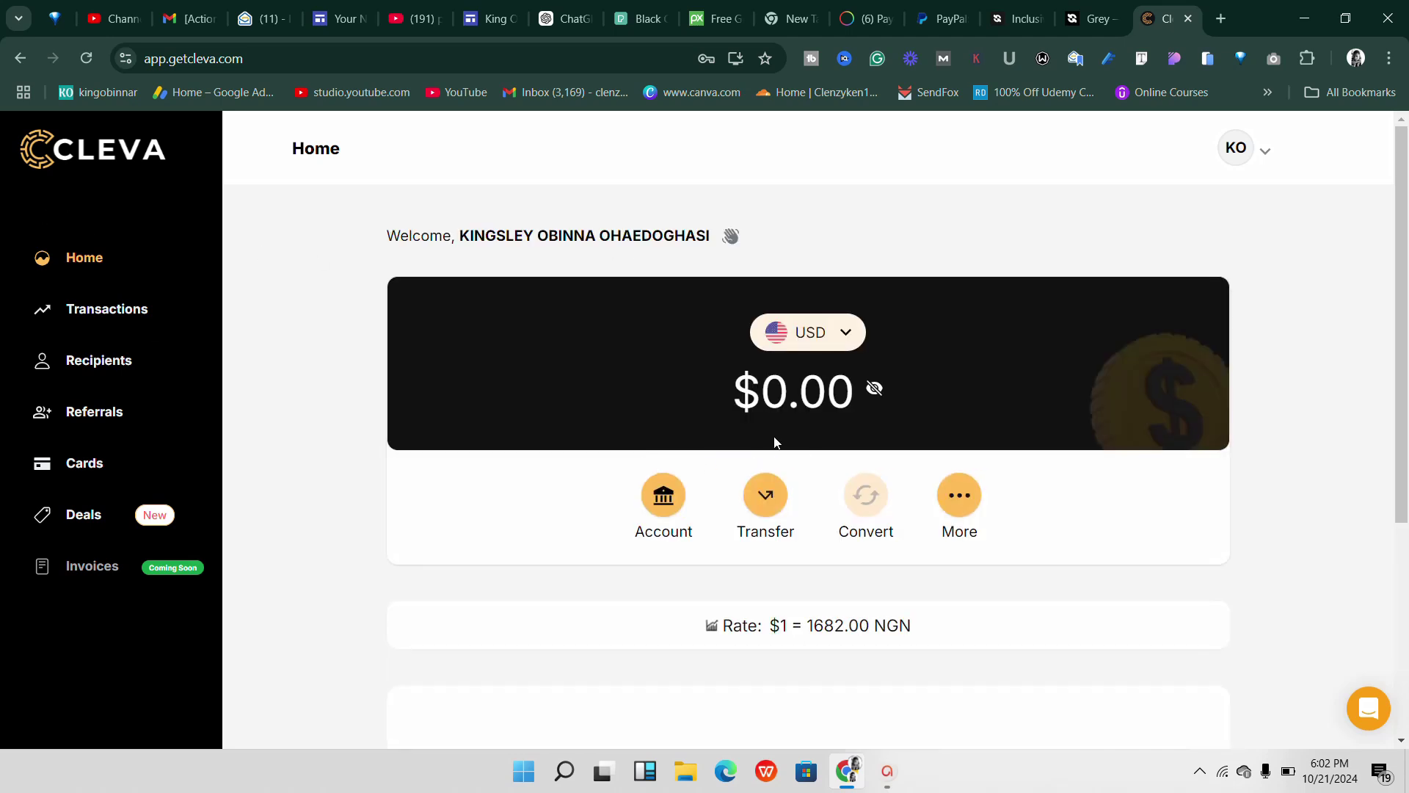
Check Cleva's Wells Fargo USD receiving details (routing 121000248), then return to the PayPal tab.
scroll(776, 440, down, 1)
click(650, 417)
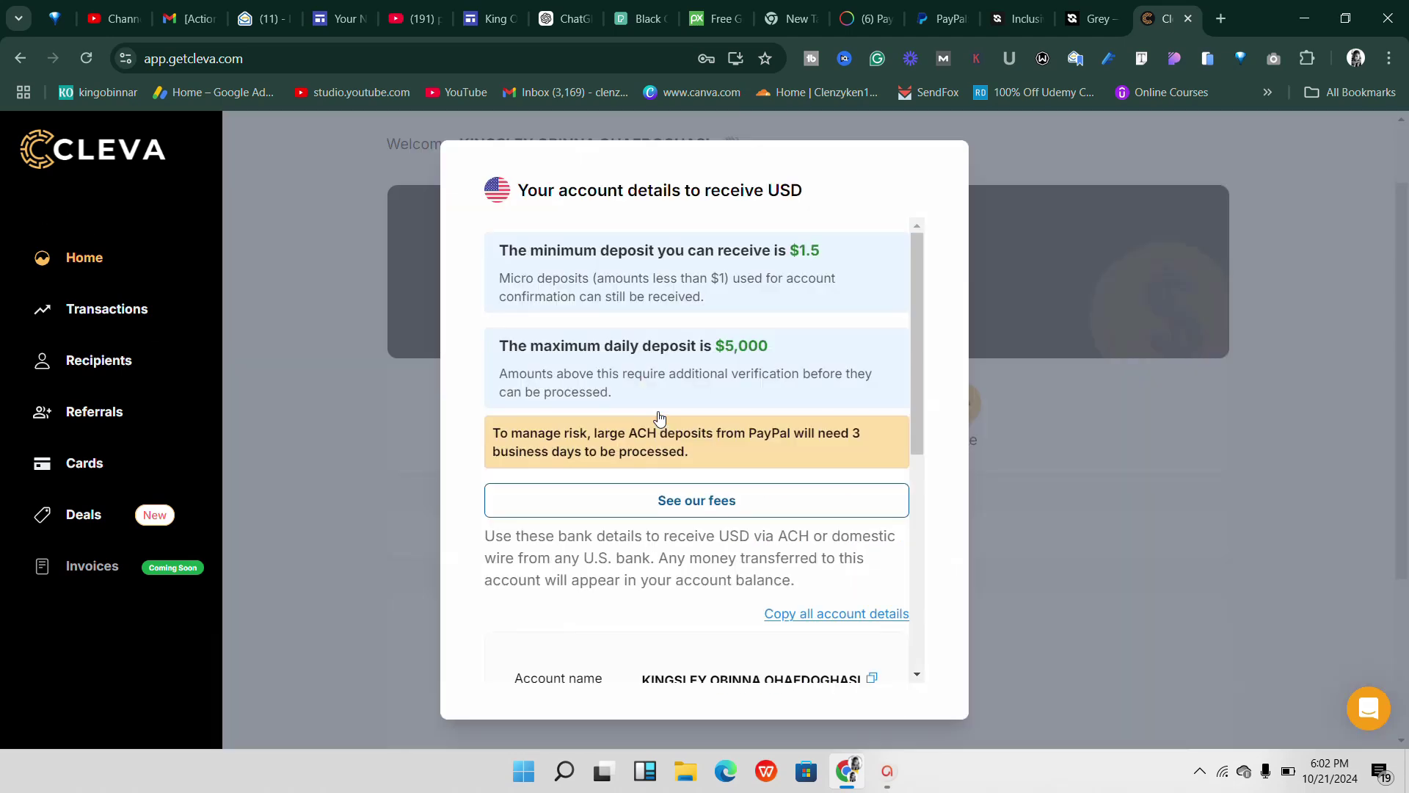
scroll(683, 450, down, 5)
scroll(734, 411, down, 2)
scroll(789, 374, up, 1)
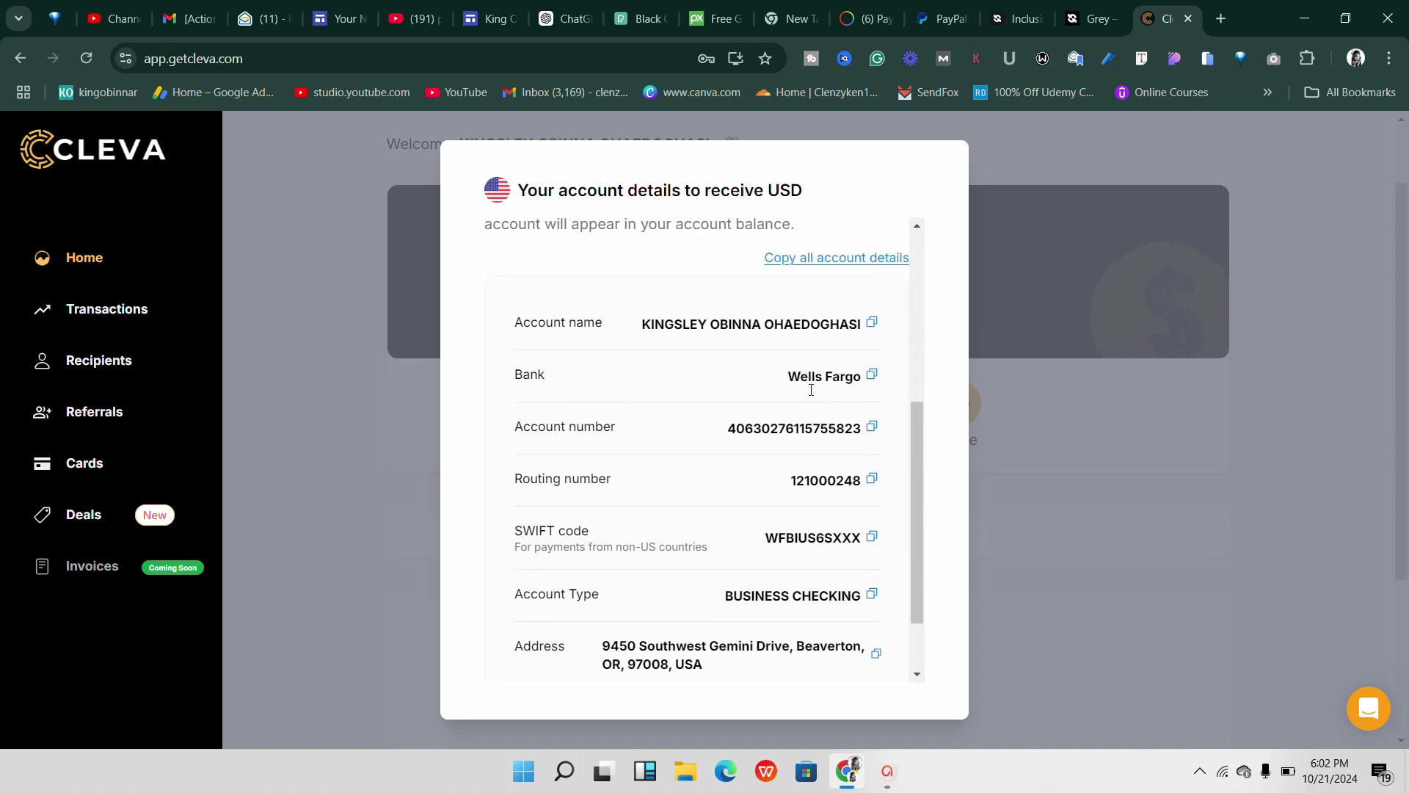
click(951, 439)
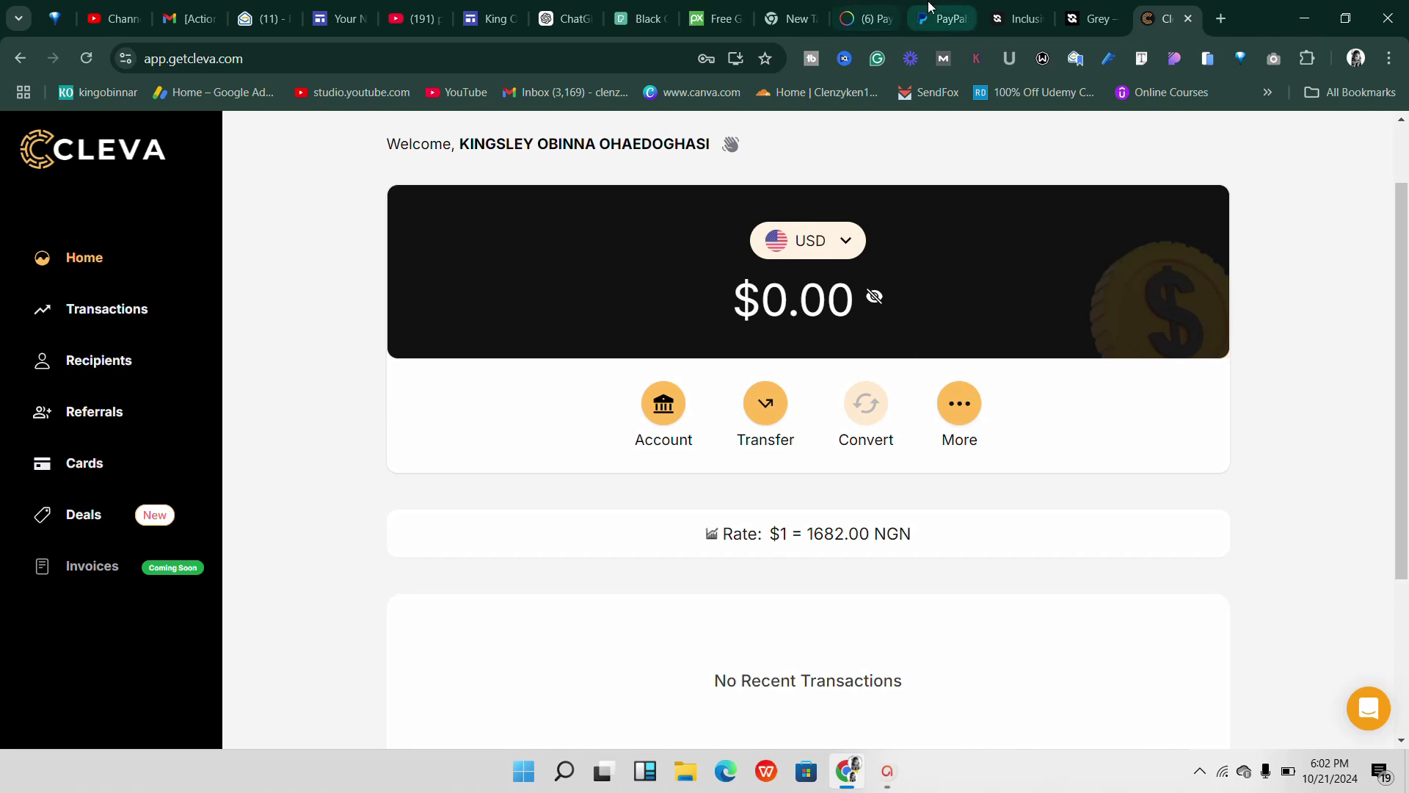
click(943, 18)
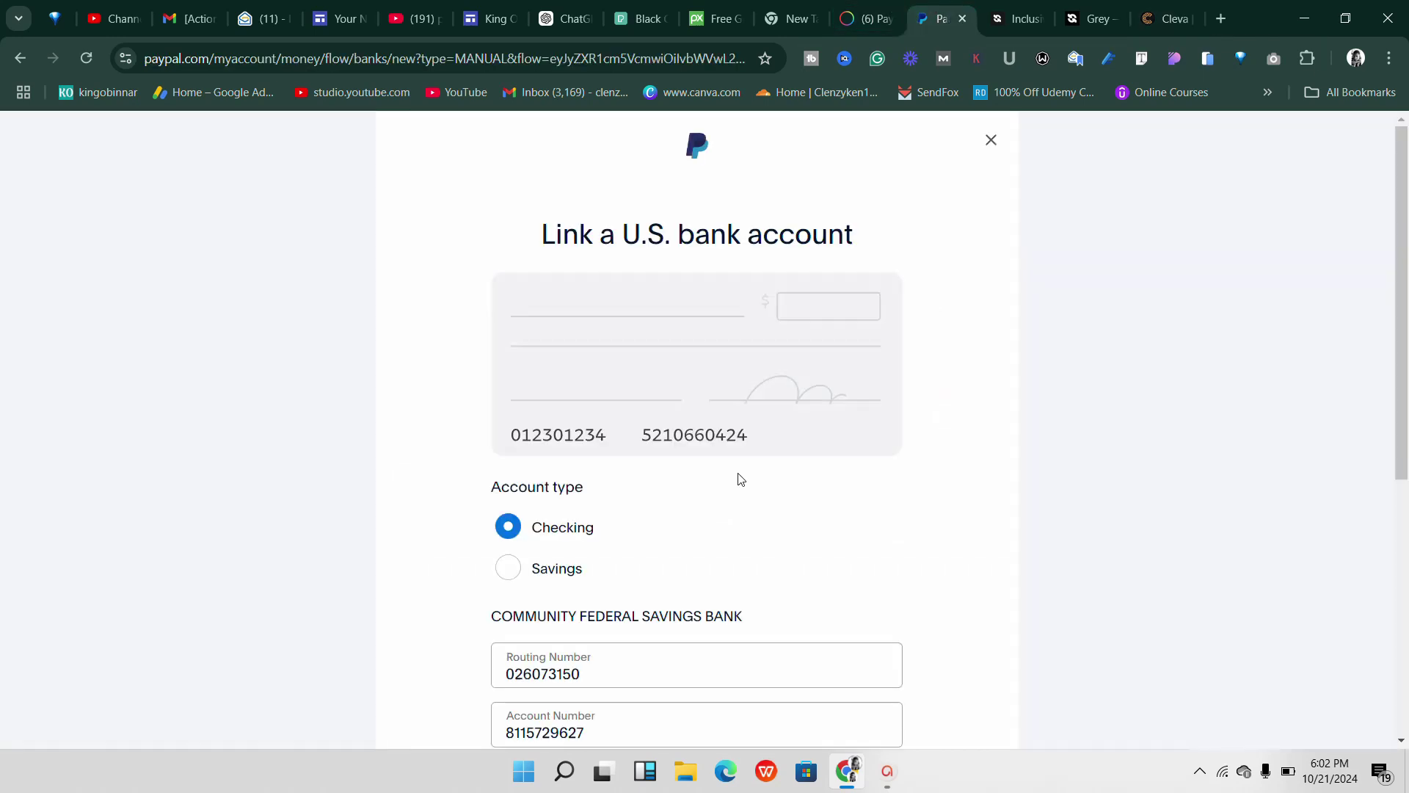
scroll(727, 488, down, 2)
scroll(821, 462, down, 1)
scroll(823, 462, up, 3)
click(870, 18)
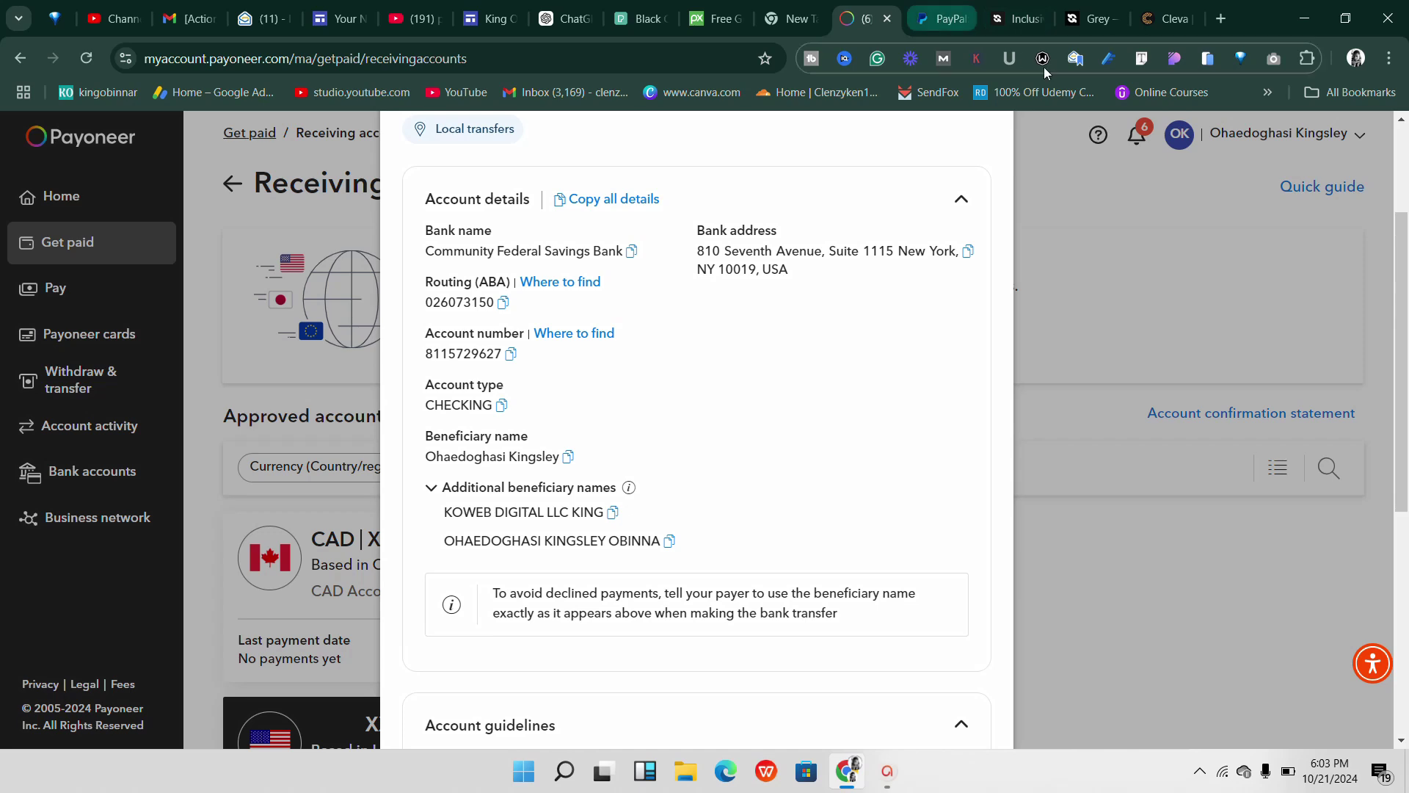
click(933, 6)
scroll(913, 285, up, 1)
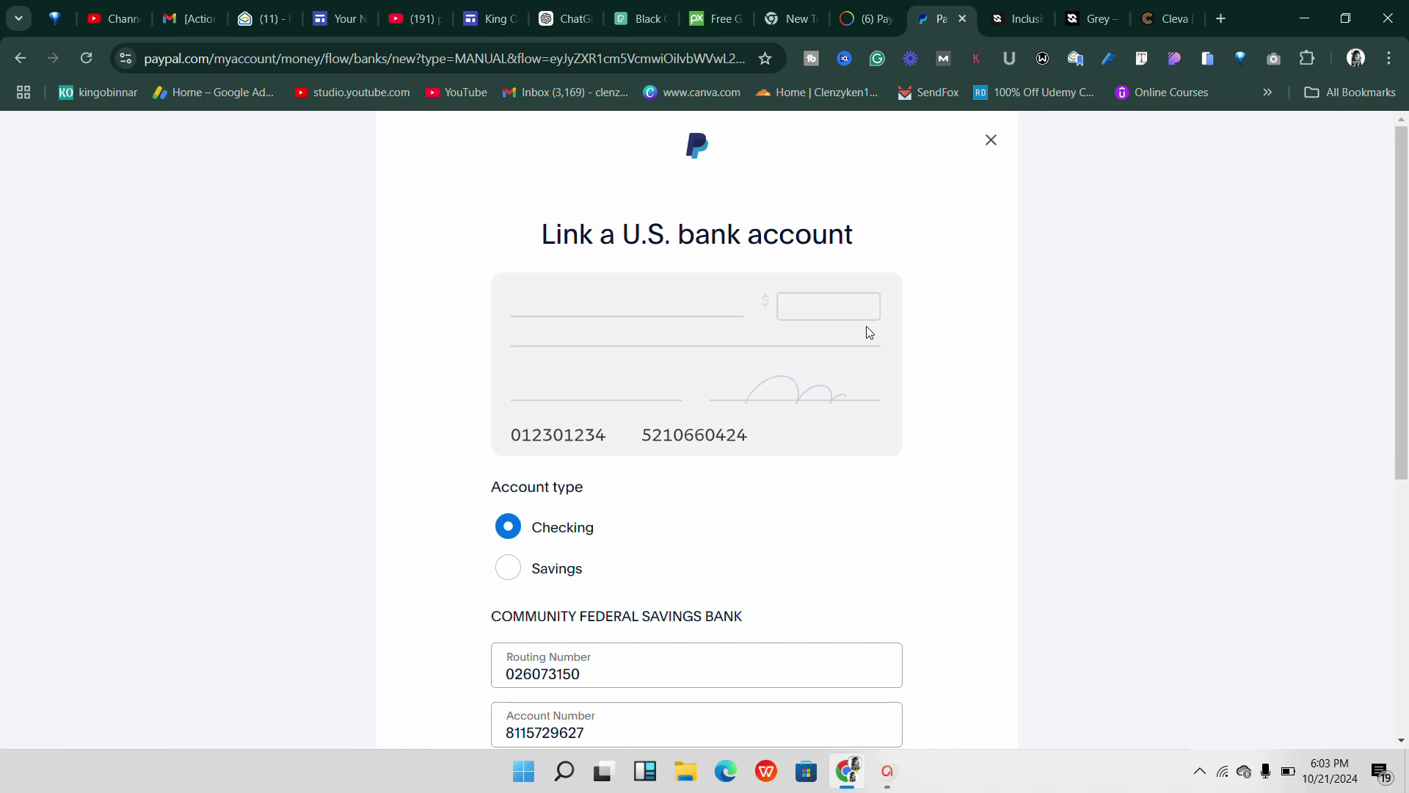
Cancel the Link a U.S. bank account dialog without submitting, returning to the Money page.
click(1001, 133)
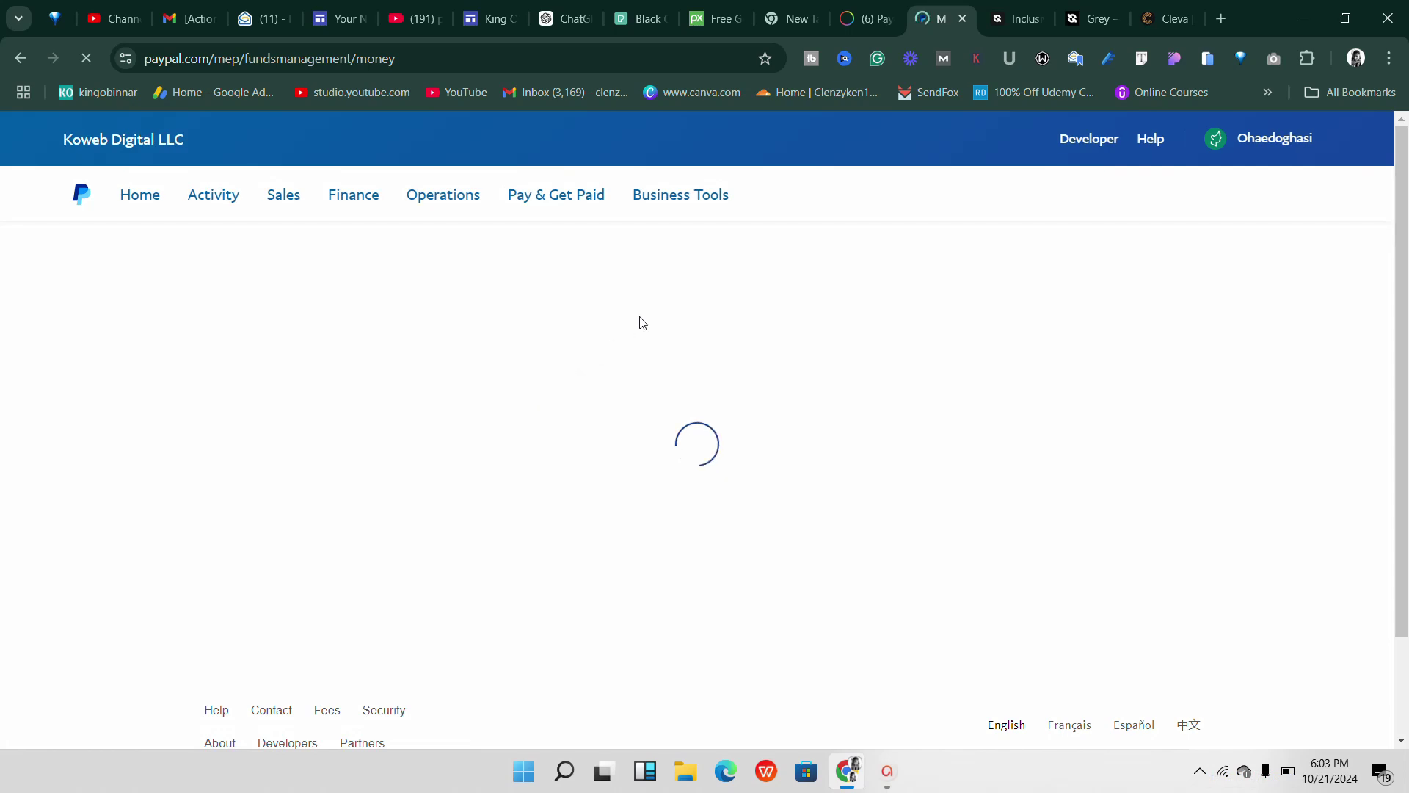
click(1200, 771)
click(1168, 698)
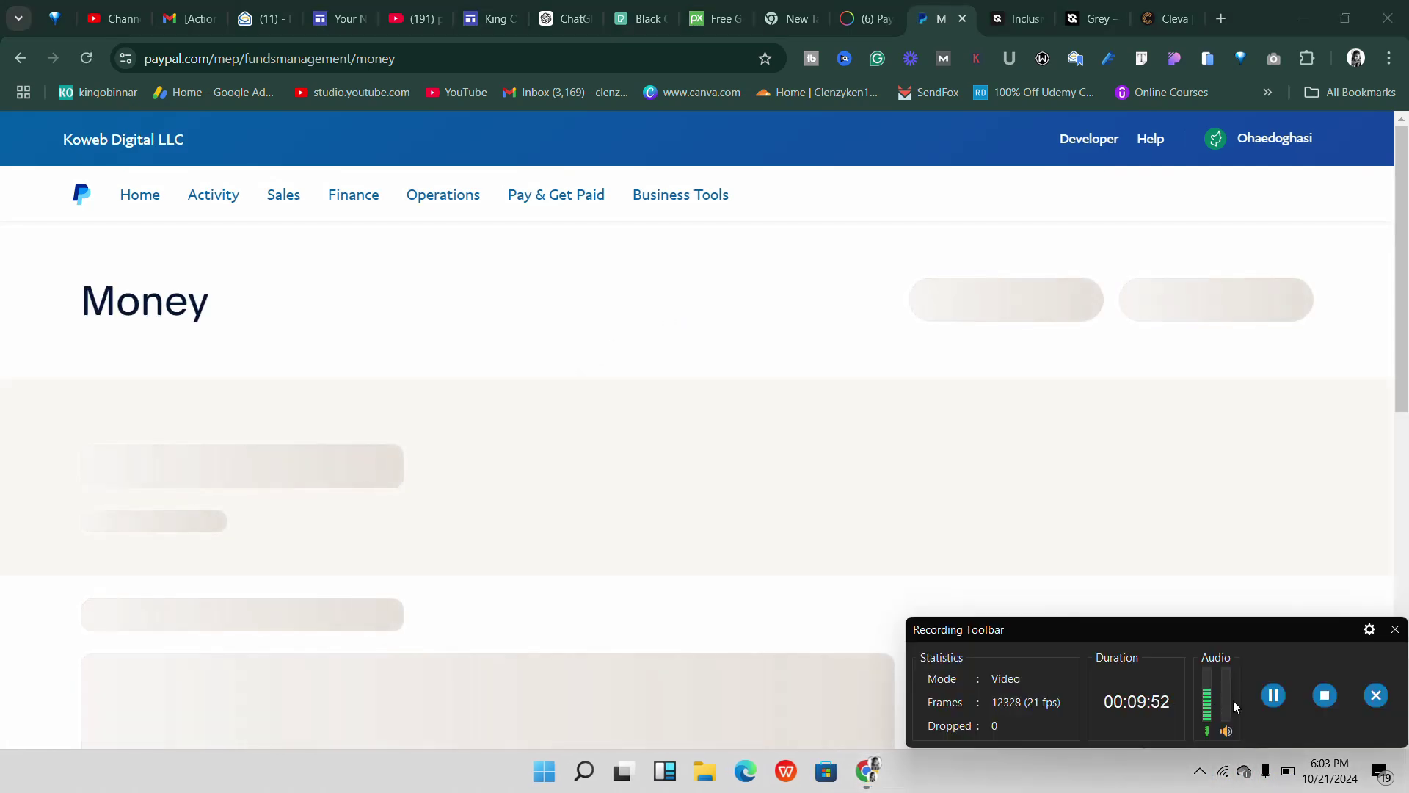
mouse_move(1183, 679)
mouse_down()
mouse_move(1166, 706)
mouse_move(1200, 716)
mouse_move(1169, 695)
mouse_move(1165, 659)
mouse_up()
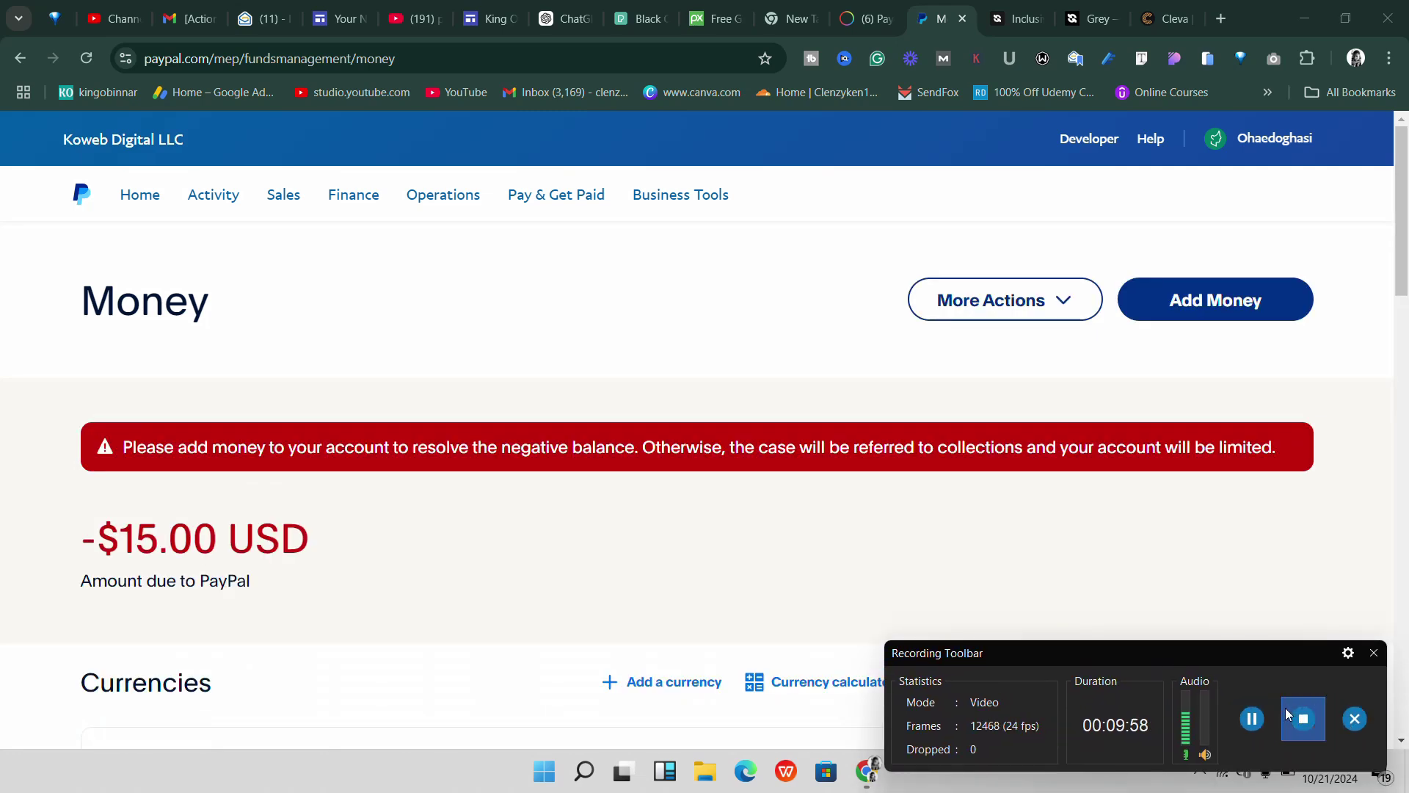